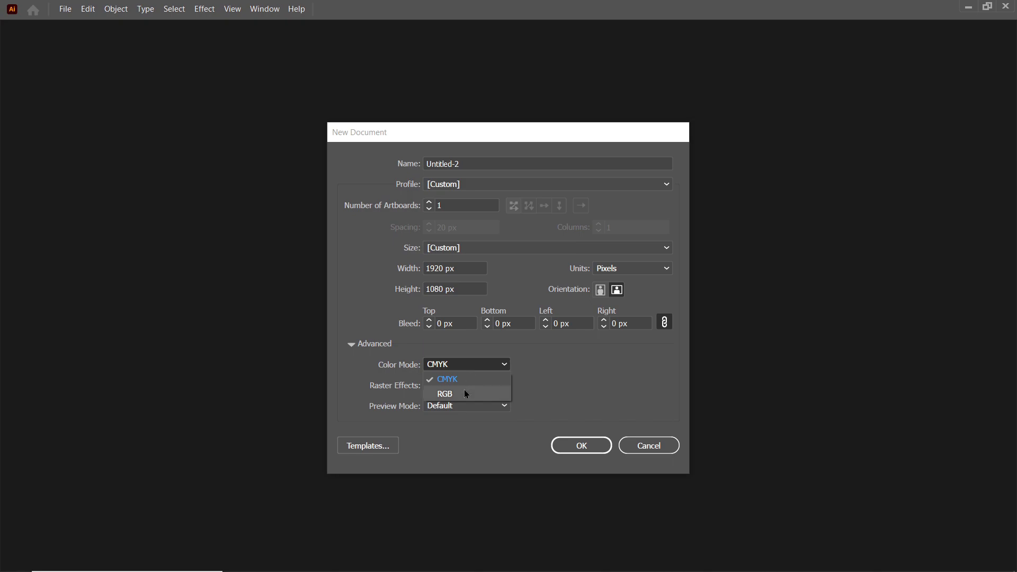
# Create the 1920 × 1080 px document with the color mode set to RGB.
pyautogui.click(464, 392)
pyautogui.click(566, 443)
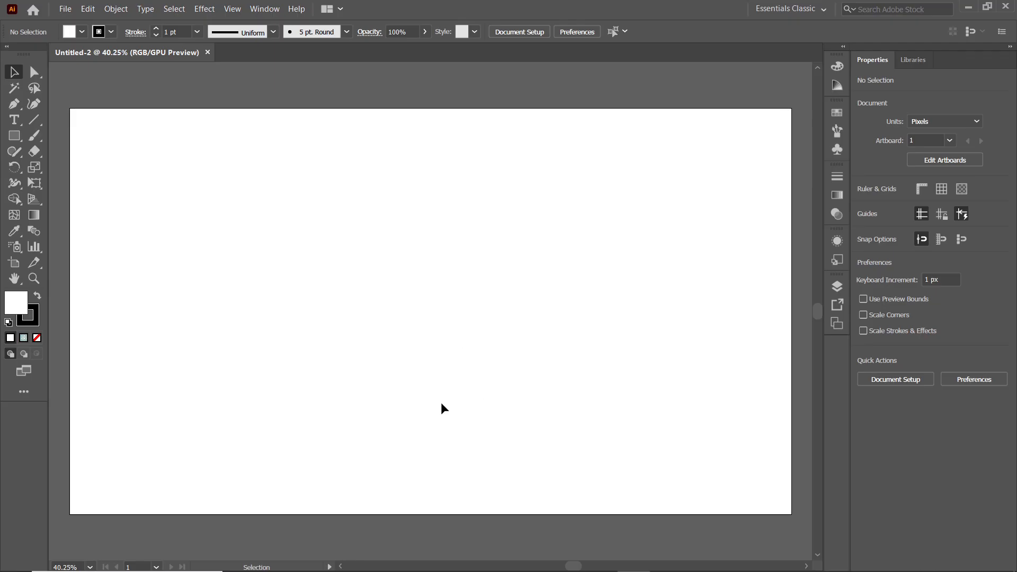
# Draw a 1920 × 1080 px rectangle covering the whole artboard and fill it with dark navy blue.
pyautogui.click(8, 134)
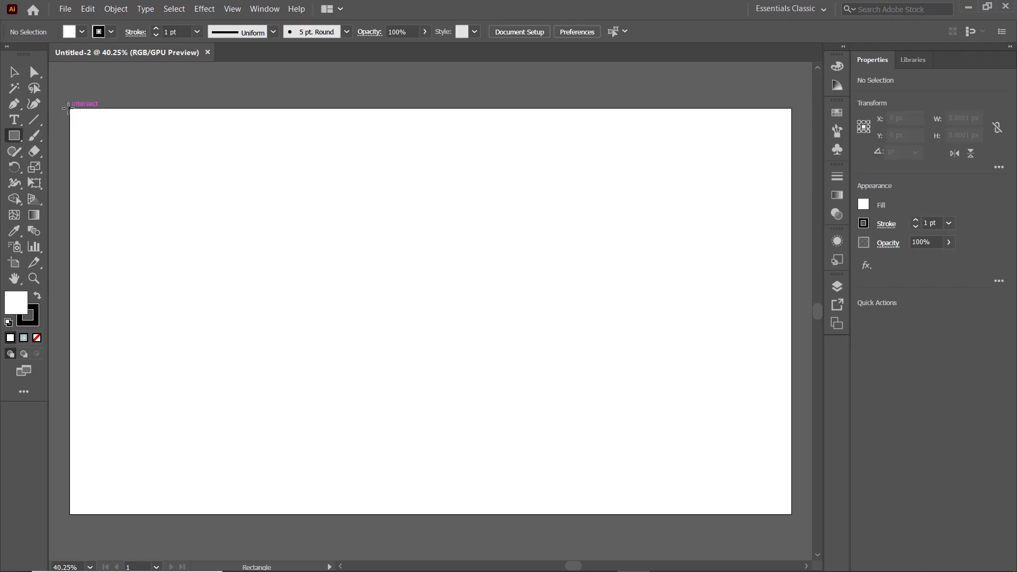
pyautogui.moveTo(70, 109); pyautogui.dragTo(792, 513)
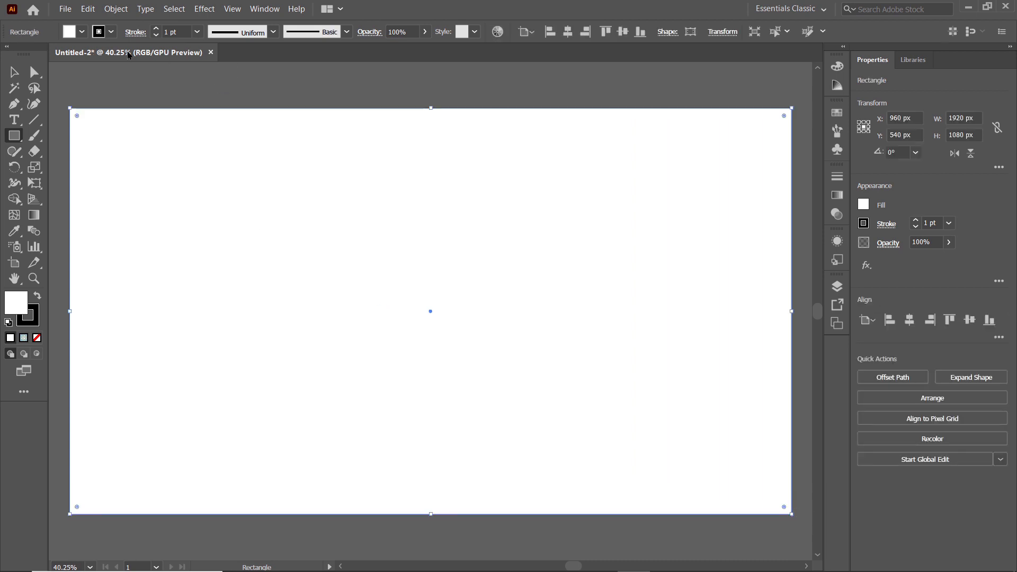
pyautogui.click(80, 31)
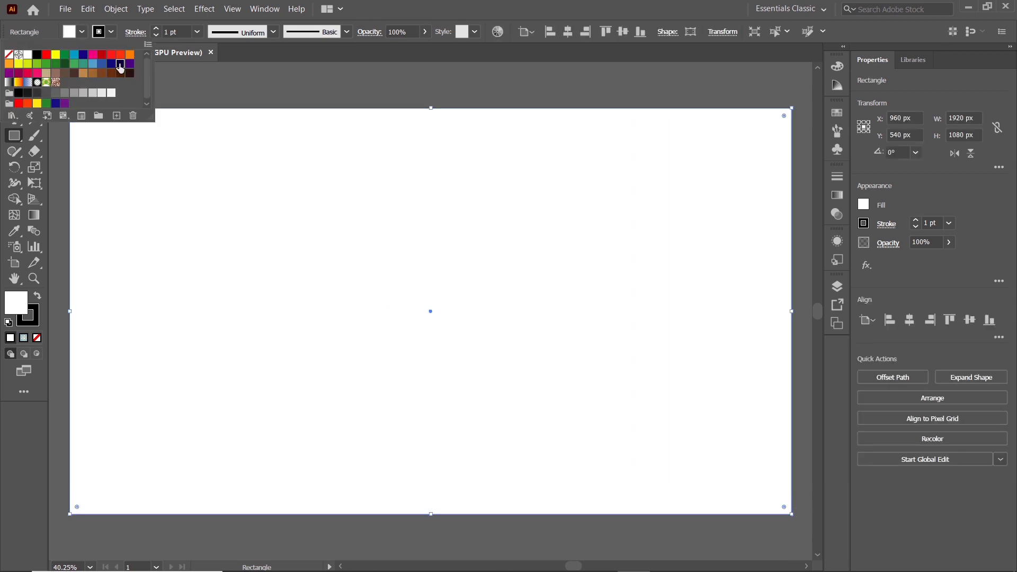
pyautogui.click(120, 65)
# Lock the navy background rectangle inside Layer 1.
pyautogui.click(263, 9)
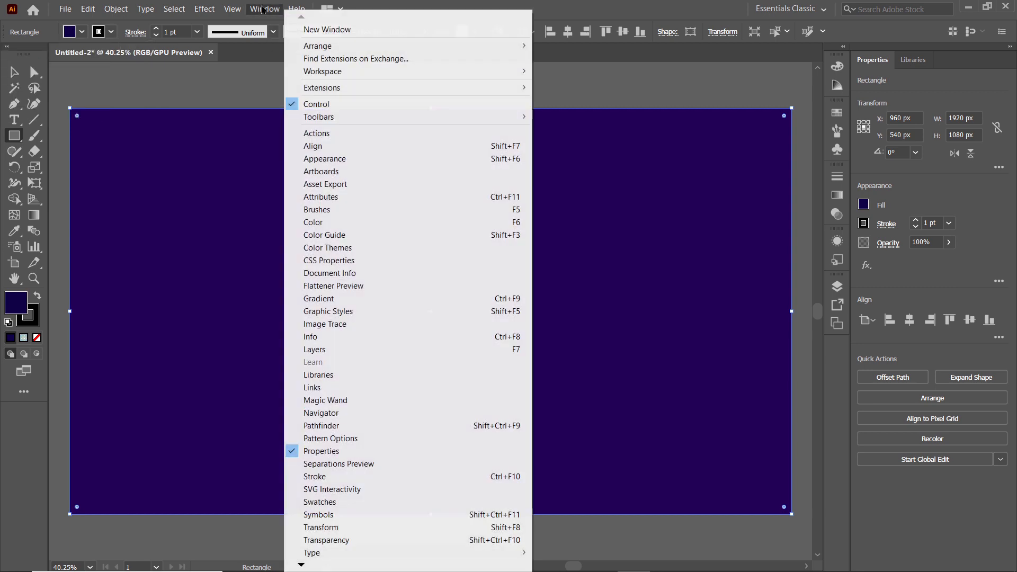
pyautogui.click(335, 348)
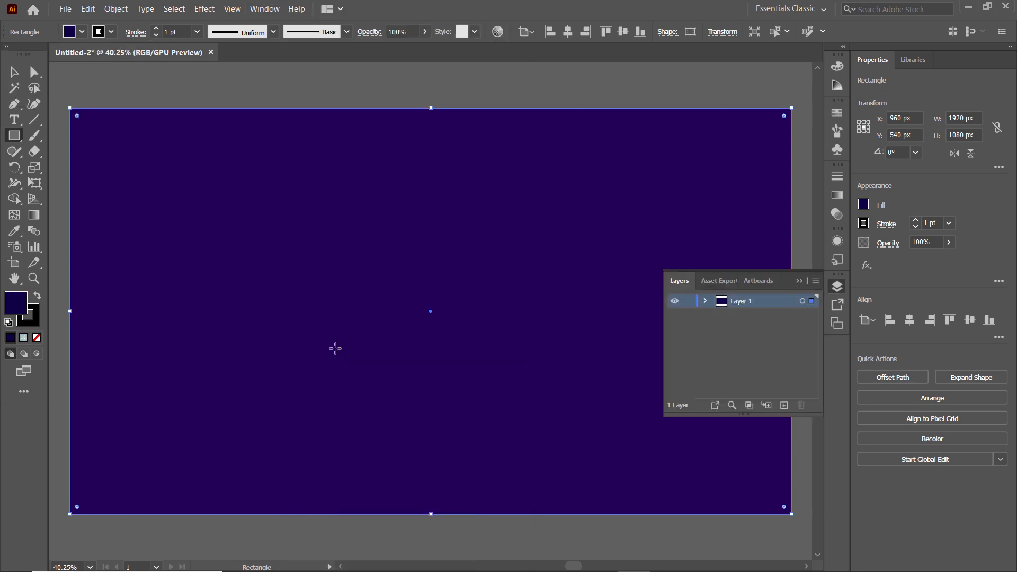
pyautogui.click(706, 302)
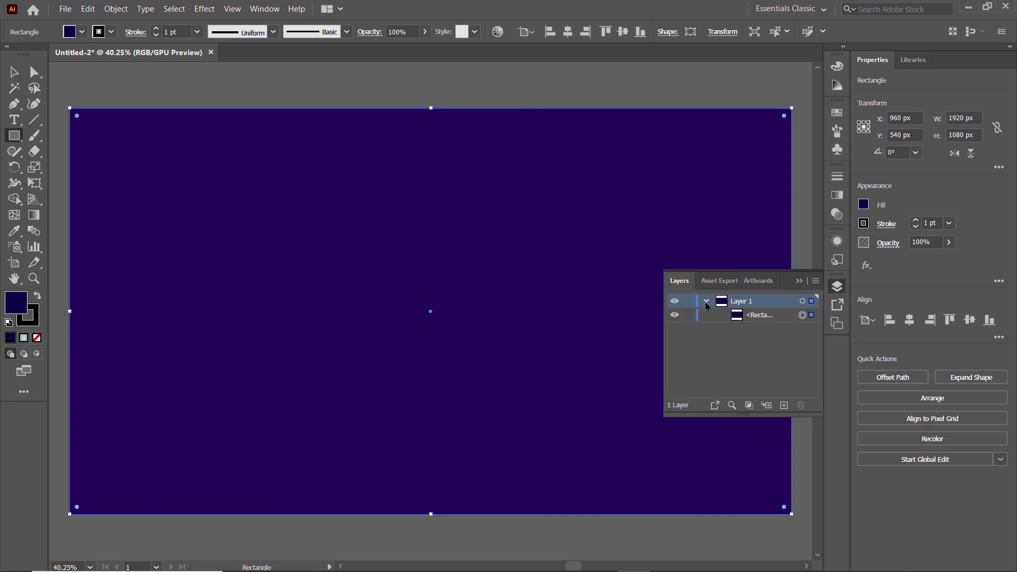
pyautogui.click(739, 316)
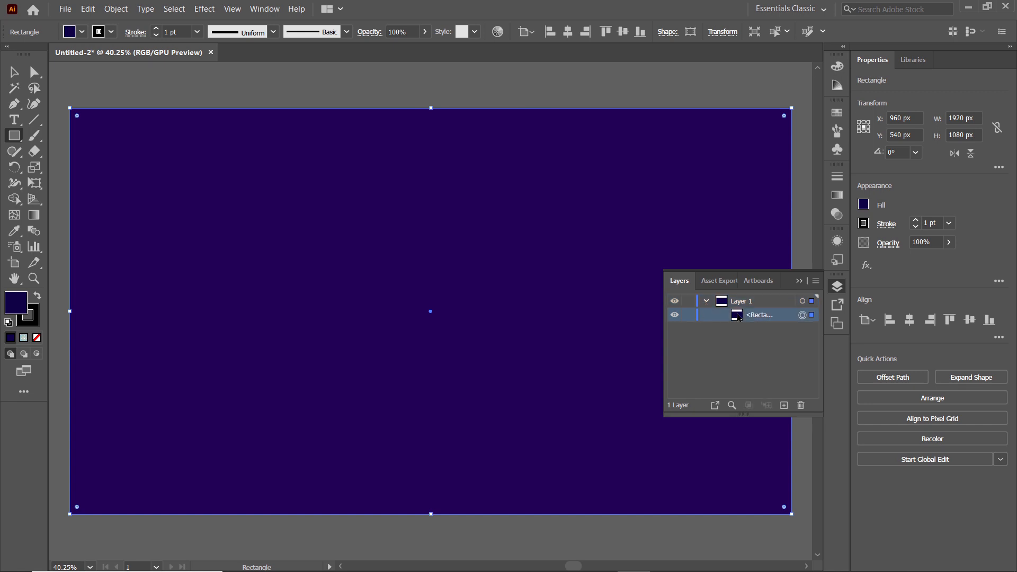
pyautogui.click(689, 316)
pyautogui.click(800, 282)
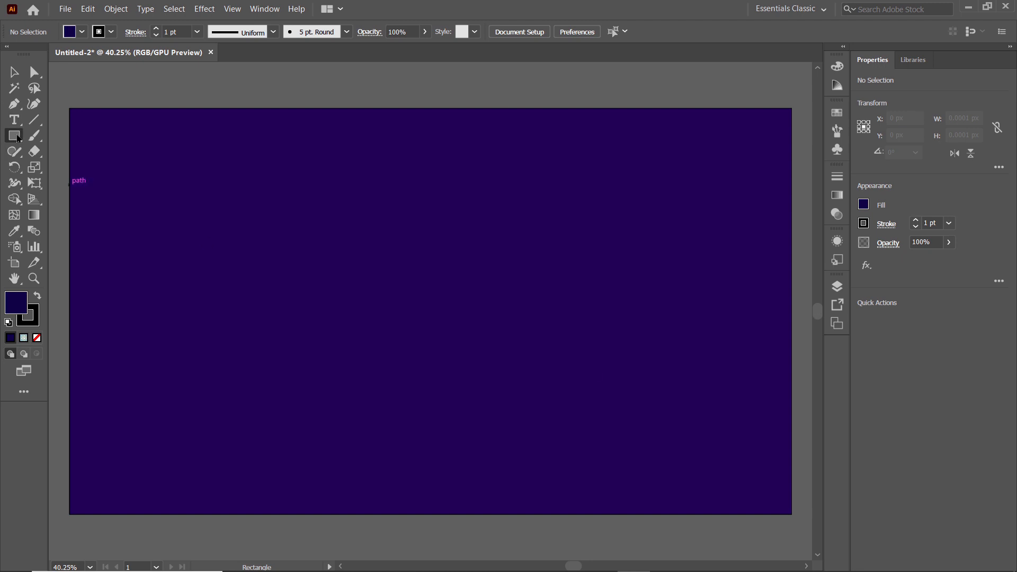
# Create a 450 × 450 px square near the middle of the artboard.
pyautogui.click(371, 251)
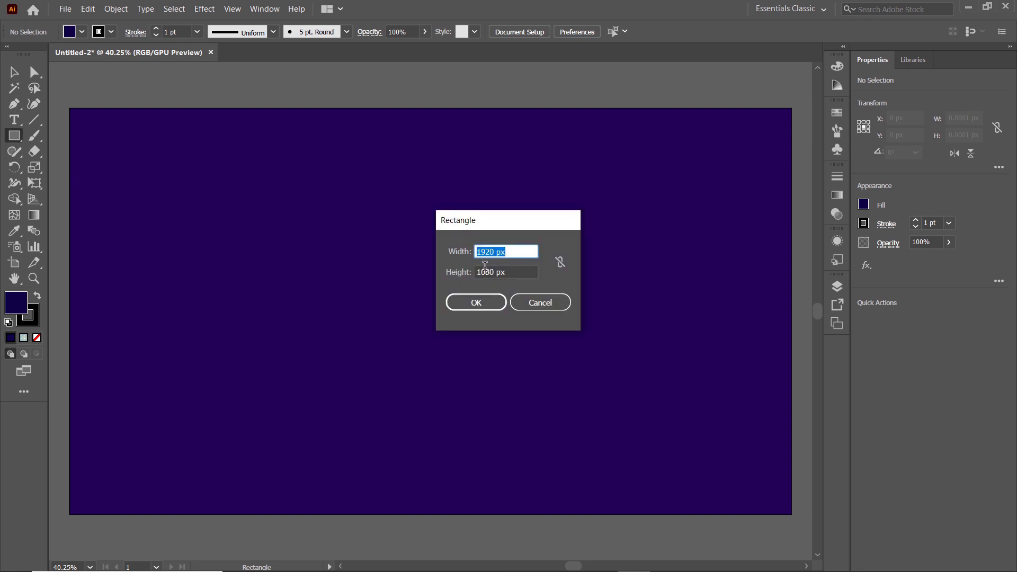
pyautogui.write('450')
pyautogui.press('Tab')
pyautogui.write('450')
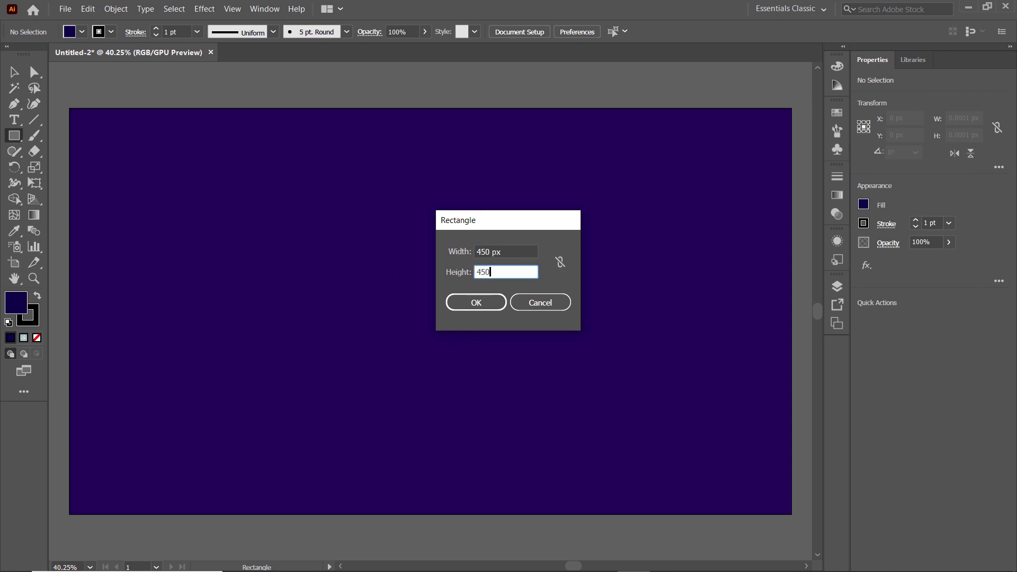
pyautogui.click(457, 299)
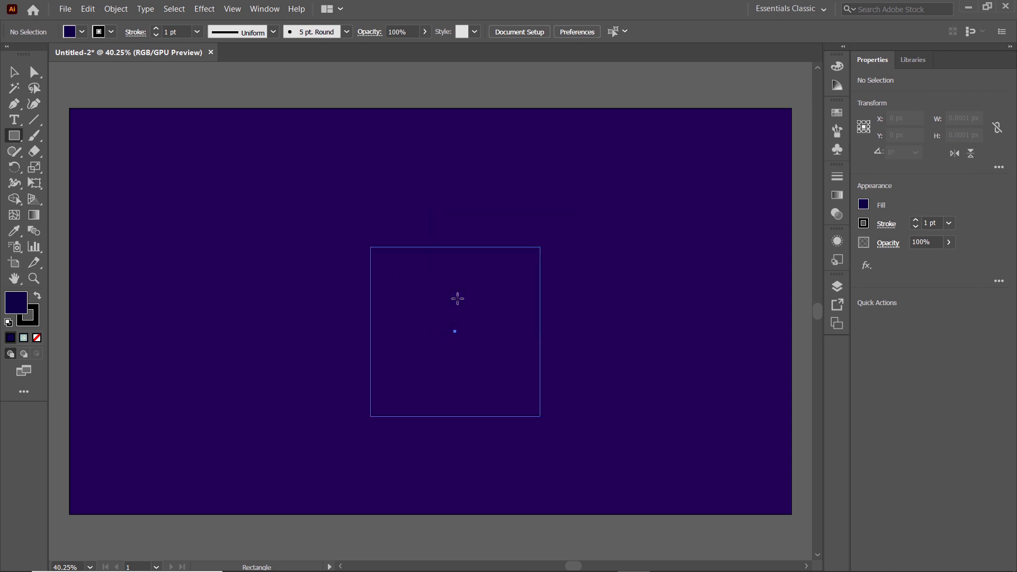
# Remove the square's fill and give it a white 3 pt stroke.
pyautogui.click(83, 33)
pyautogui.click(9, 55)
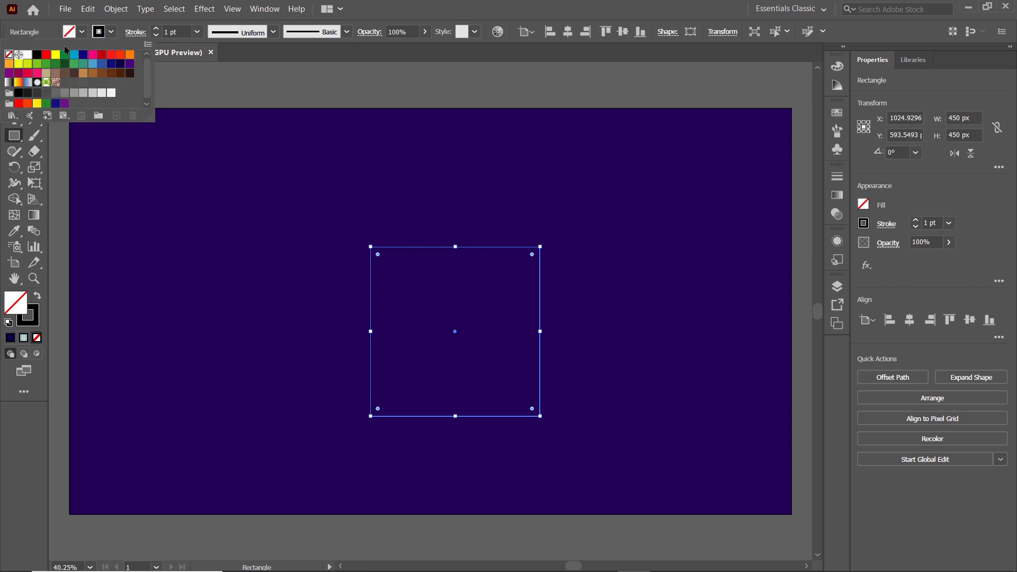
pyautogui.click(111, 32)
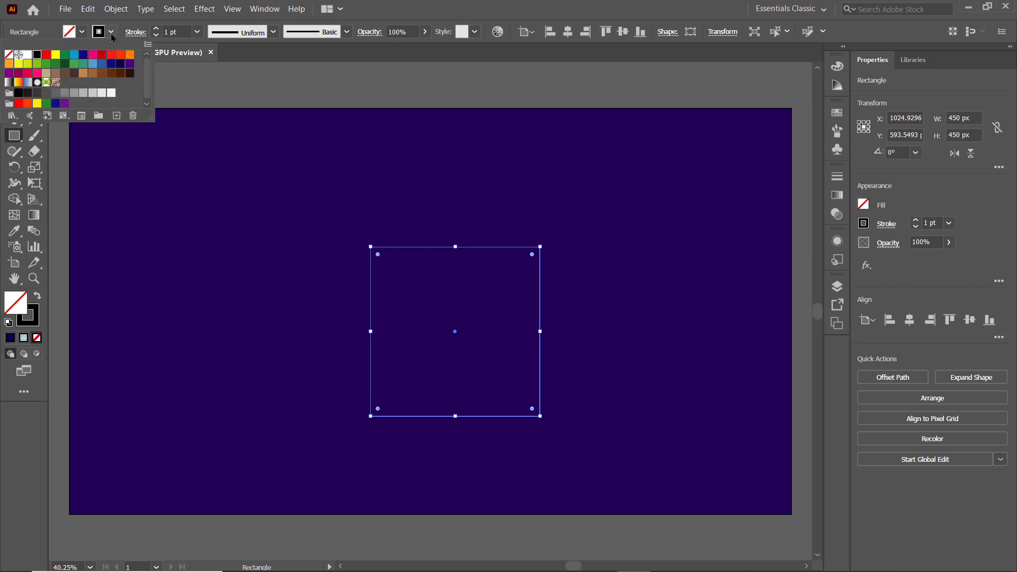
pyautogui.click(28, 56)
pyautogui.click(176, 33)
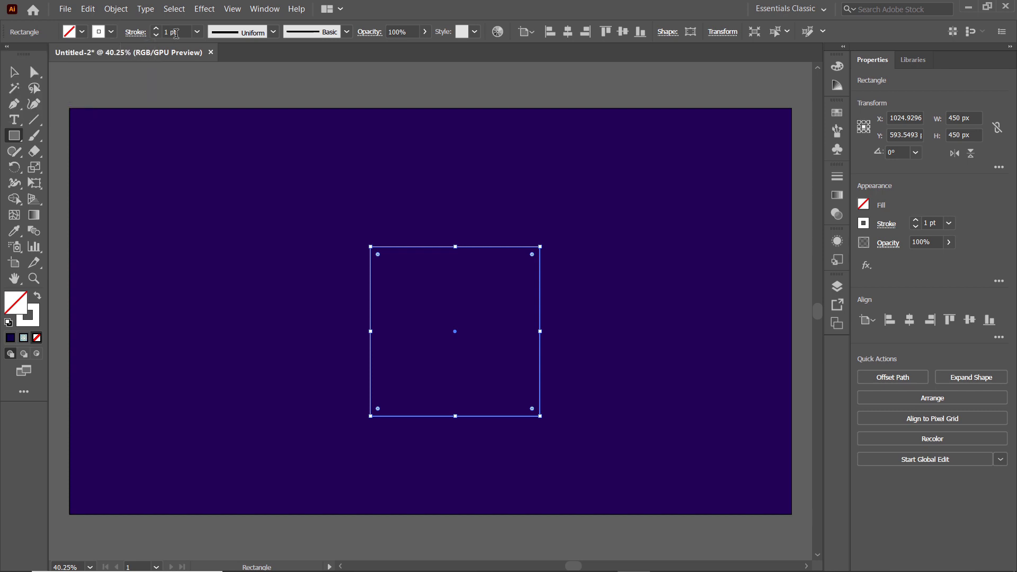
pyautogui.moveTo(185, 31); pyautogui.dragTo(144, 26)
pyautogui.write('3')
pyautogui.press('Return')
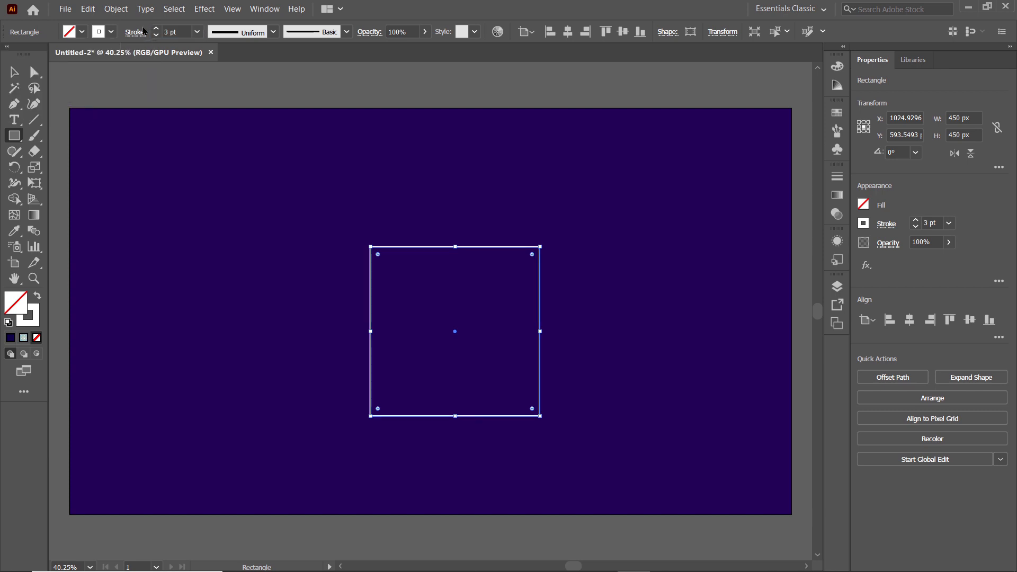
# Create a circle 180 px in diameter, with linked width and height, beside the square's upper-left corner.
pyautogui.click(15, 136)
pyautogui.click(50, 165)
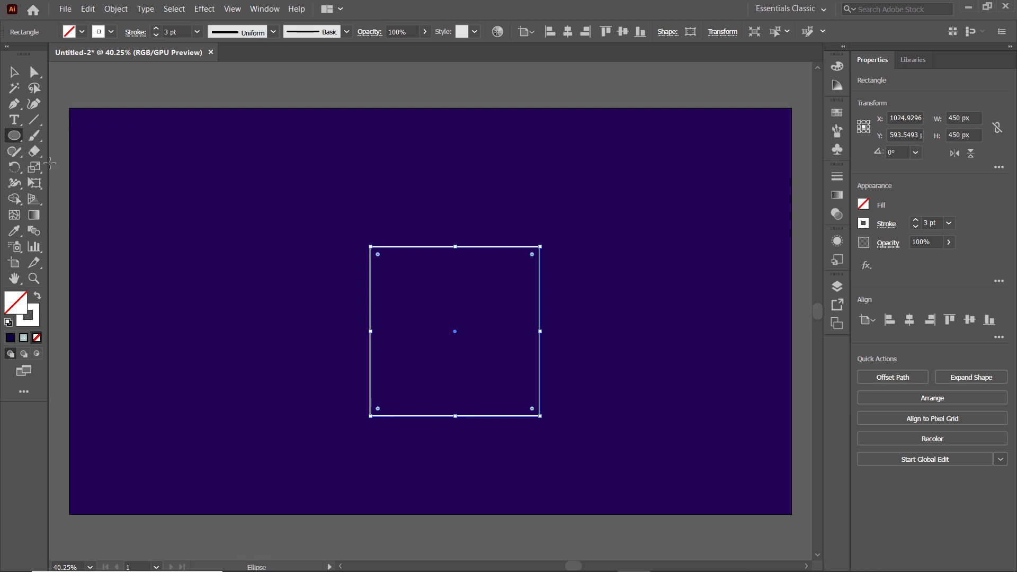
pyautogui.click(204, 221)
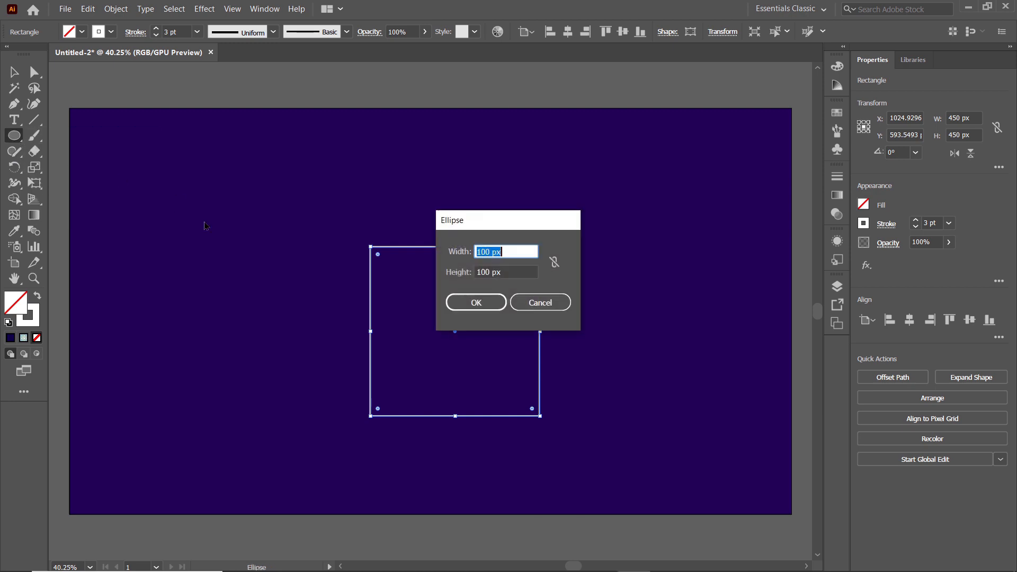
pyautogui.click(554, 261)
pyautogui.click(474, 247)
pyautogui.write('180')
pyautogui.click(477, 303)
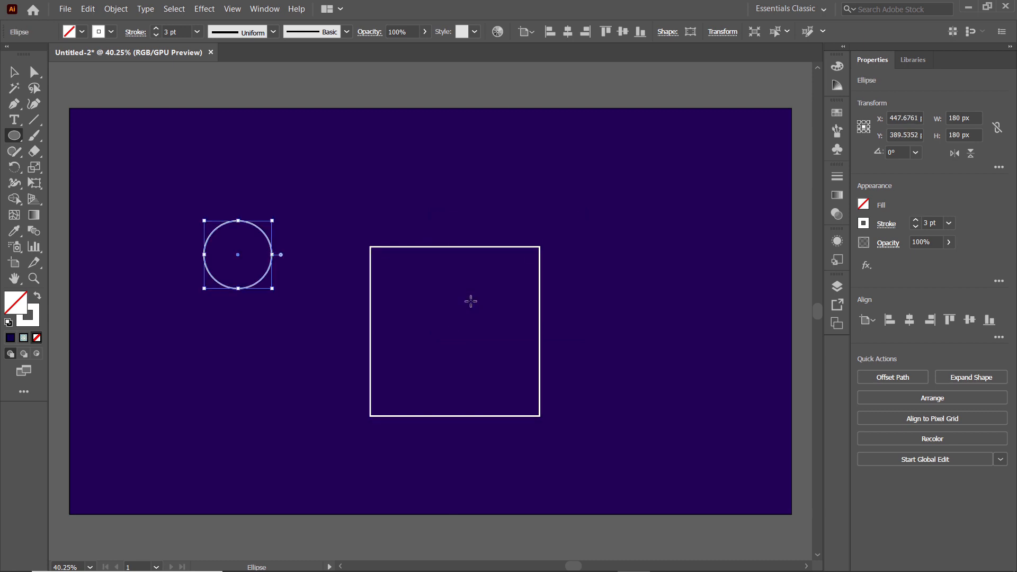
# Remove the circle's stroke and fill it with white.
pyautogui.click(111, 32)
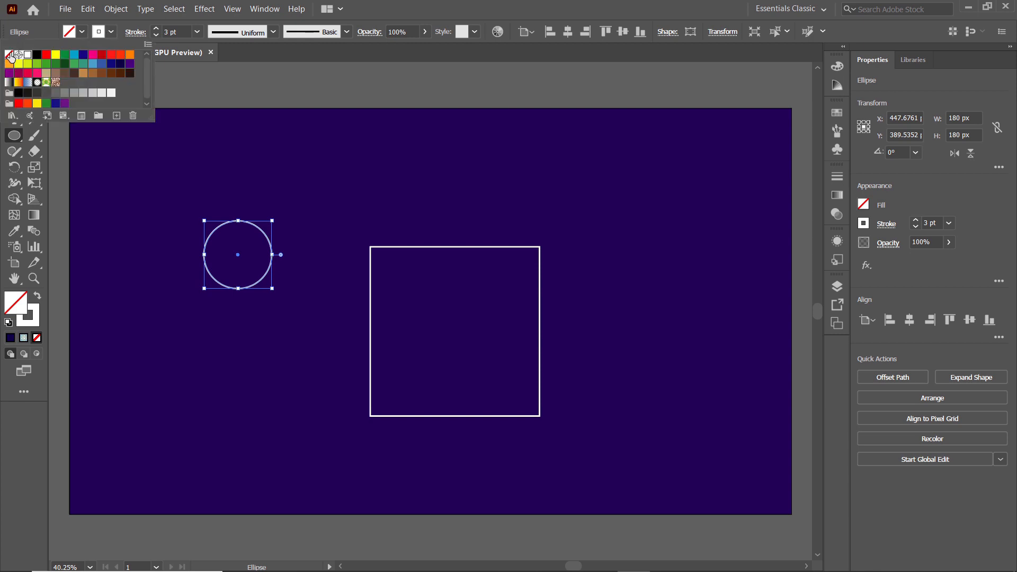
pyautogui.click(9, 54)
pyautogui.click(81, 32)
pyautogui.click(81, 32)
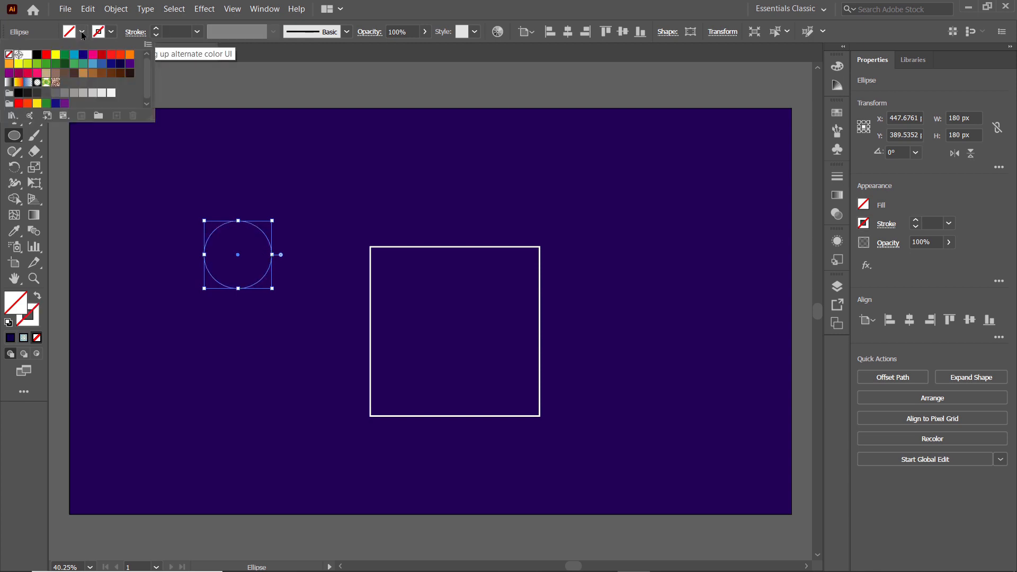
pyautogui.click(27, 54)
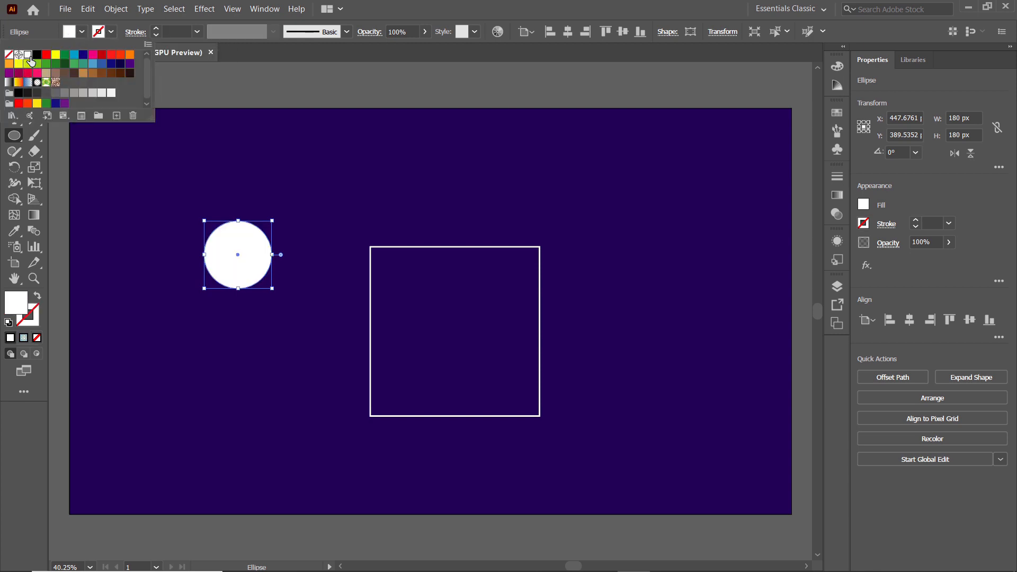
# Center the circle on the square's upper-left corner and copy it onto the other three corners.
pyautogui.click(14, 71)
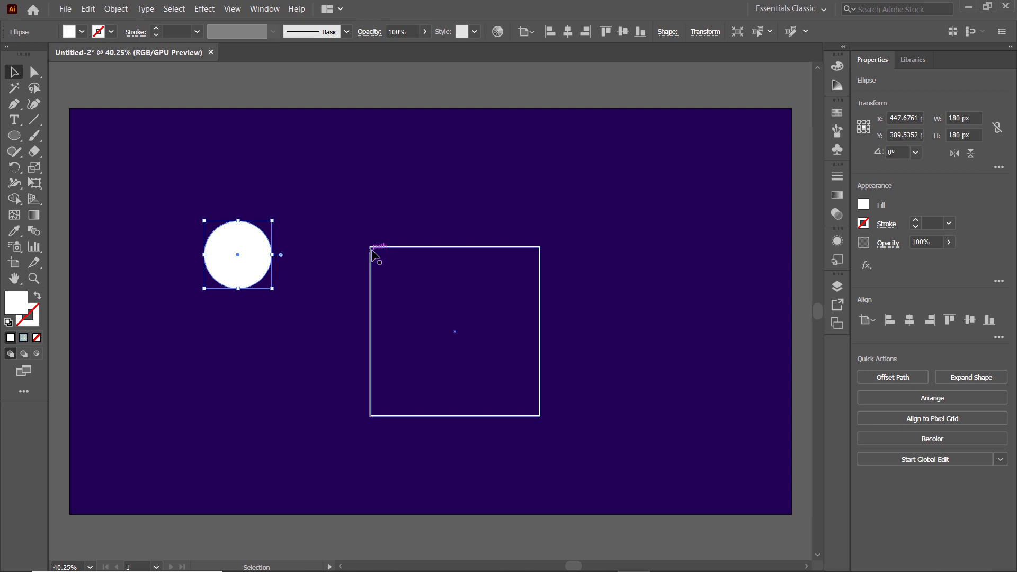
pyautogui.moveTo(245, 269); pyautogui.dragTo(373, 256)
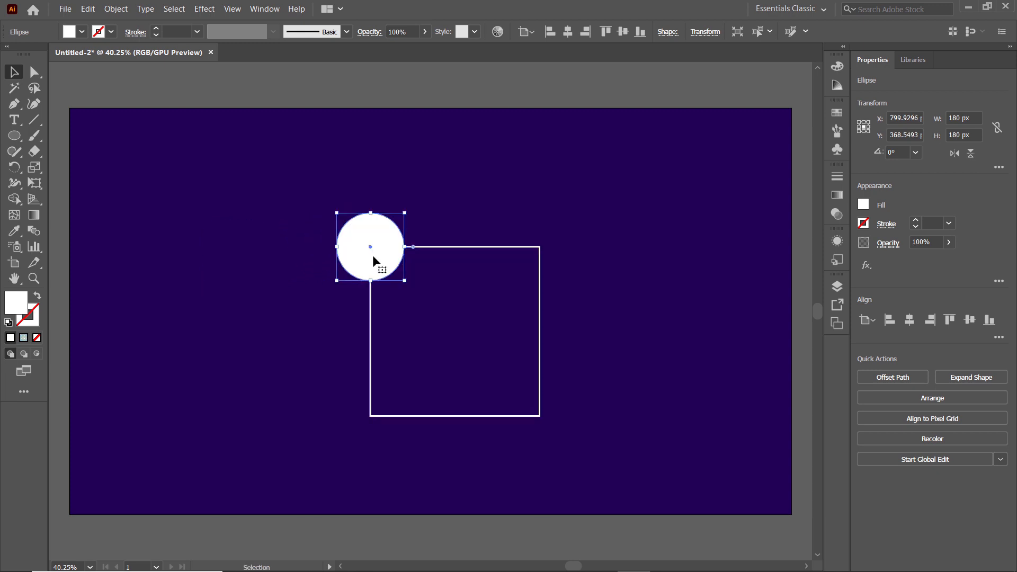
pyautogui.moveTo(356, 253); pyautogui.dragTo(523, 249)
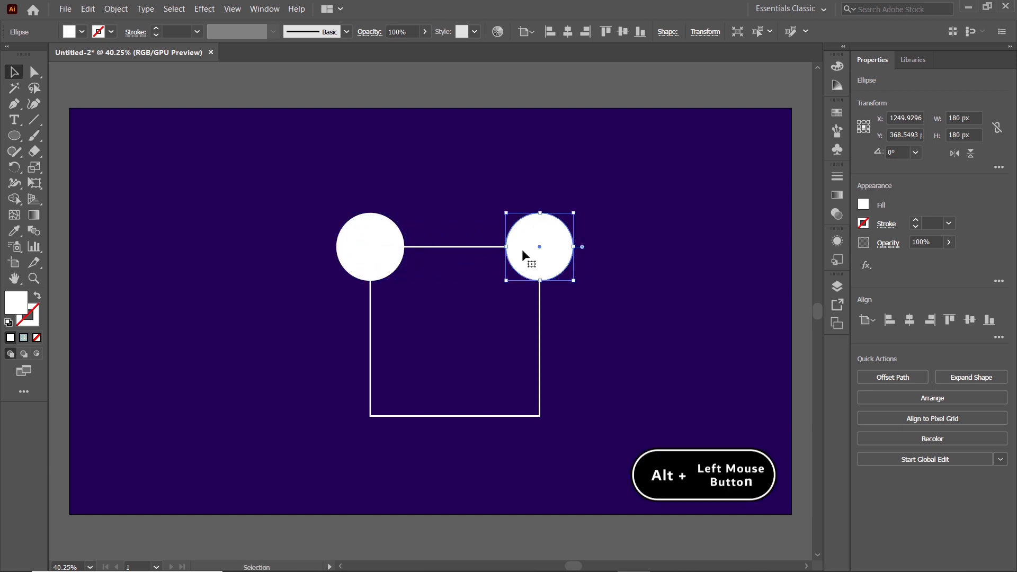
pyautogui.moveTo(583, 181); pyautogui.dragTo(373, 394)
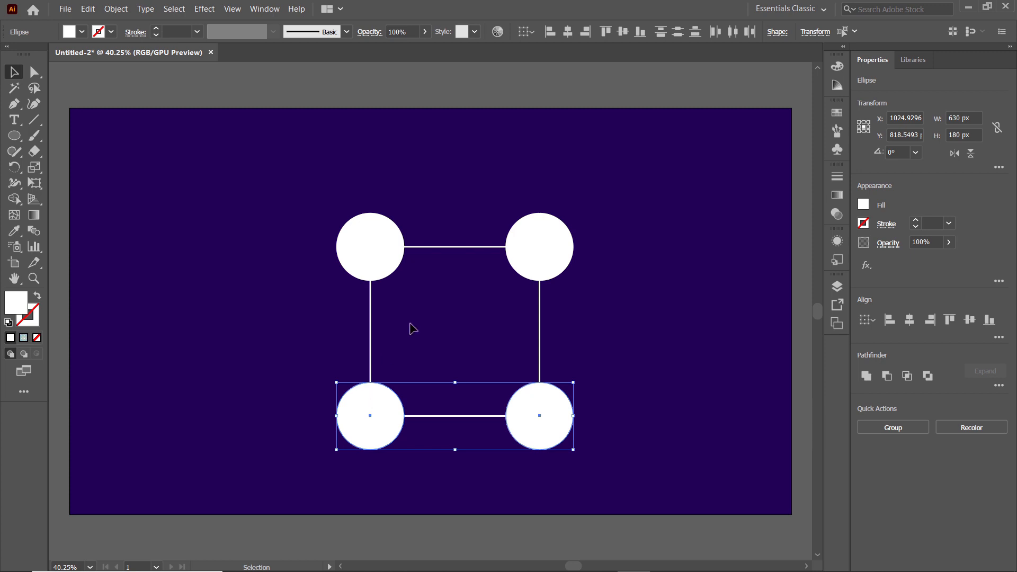
# Delete the outlined square that connects the four circles.
pyautogui.moveTo(330, 309); pyautogui.dragTo(408, 344)
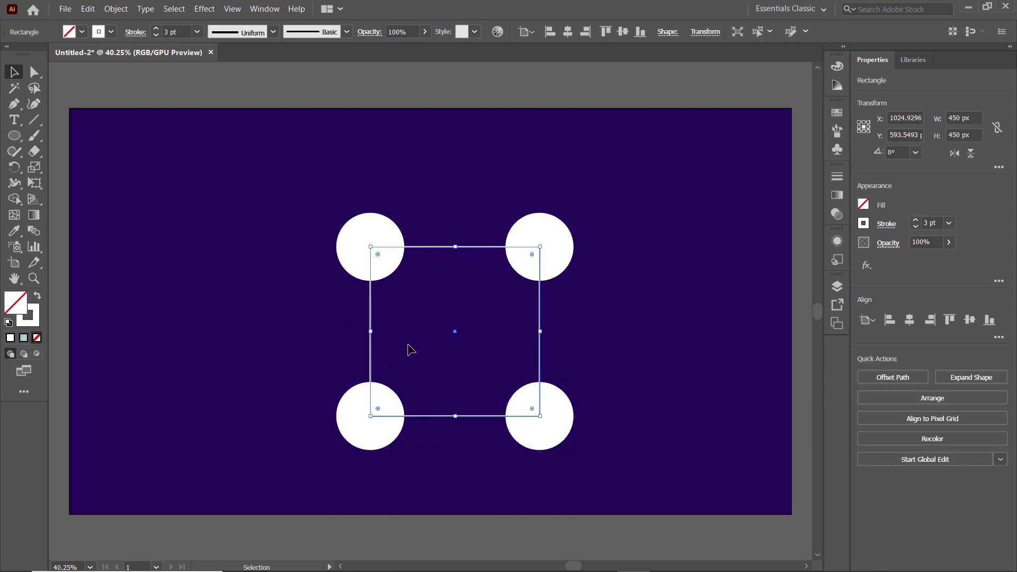
pyautogui.press('Delete')
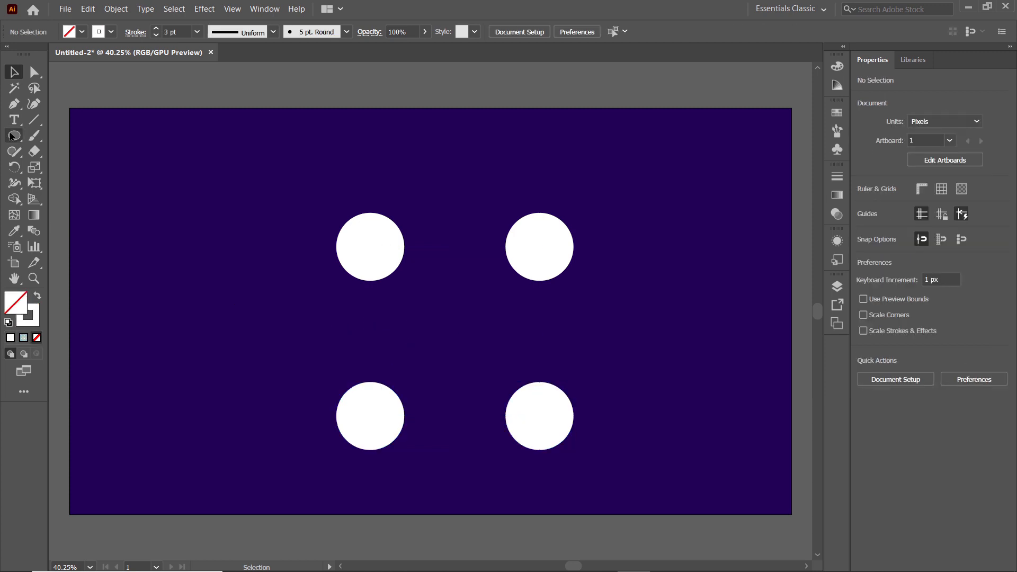
# Draw a 450 × 180 px rectangle joining the centers of the two upper circles, with no stroke and a white fill.
pyautogui.moveTo(15, 136); pyautogui.dragTo(53, 136)
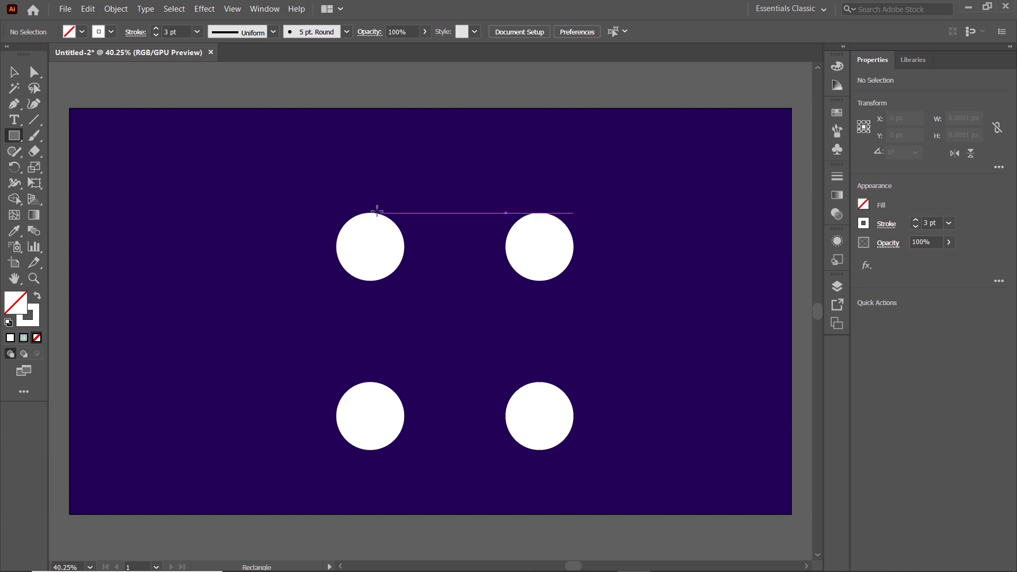
pyautogui.moveTo(370, 214)
pyautogui.mouseDown()
pyautogui.moveTo(539, 270)
pyautogui.moveTo(541, 281)
pyautogui.mouseUp()
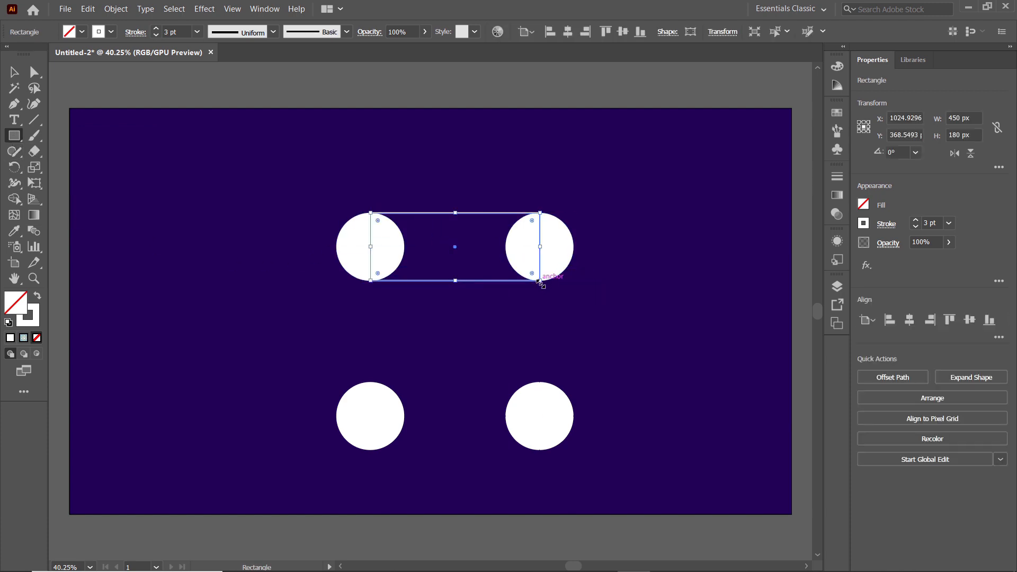
pyautogui.click(111, 33)
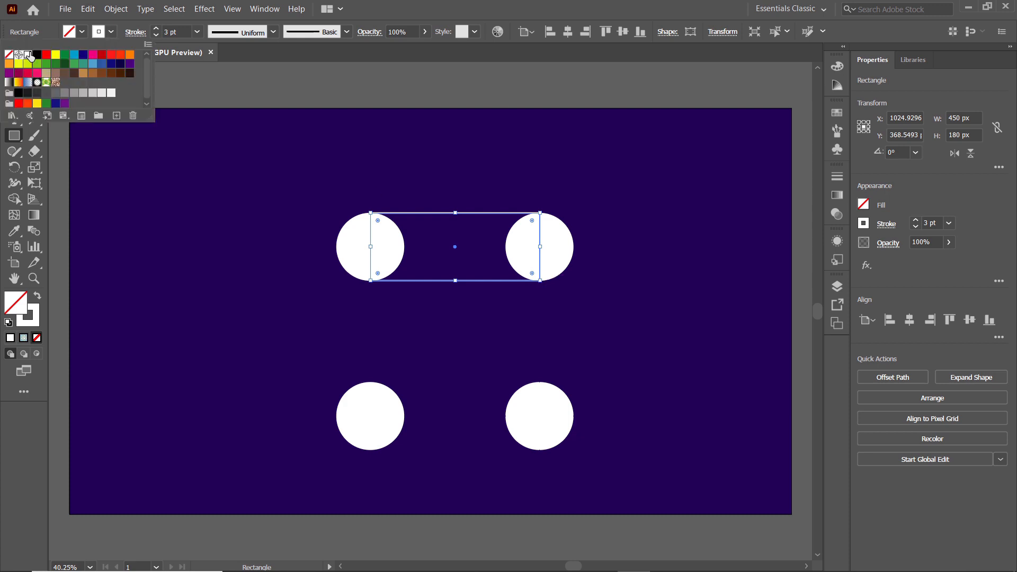
pyautogui.click(9, 55)
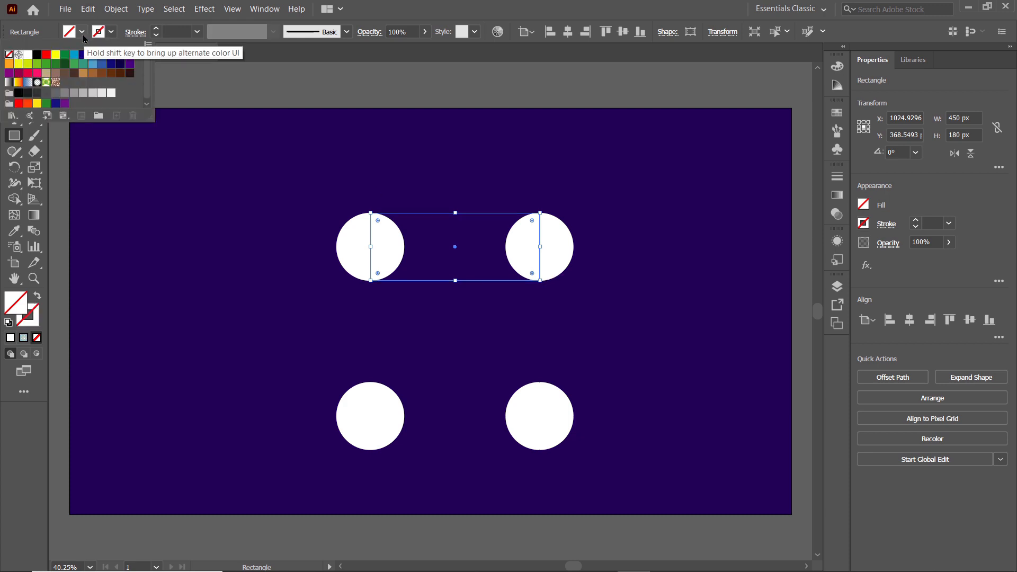
pyautogui.click(82, 32)
pyautogui.click(28, 55)
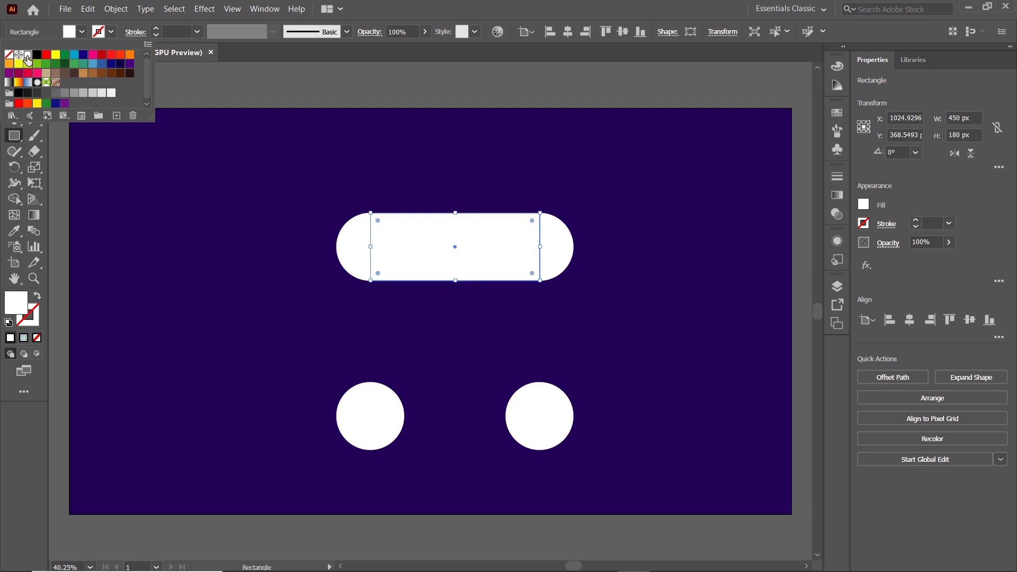
pyautogui.click(173, 200)
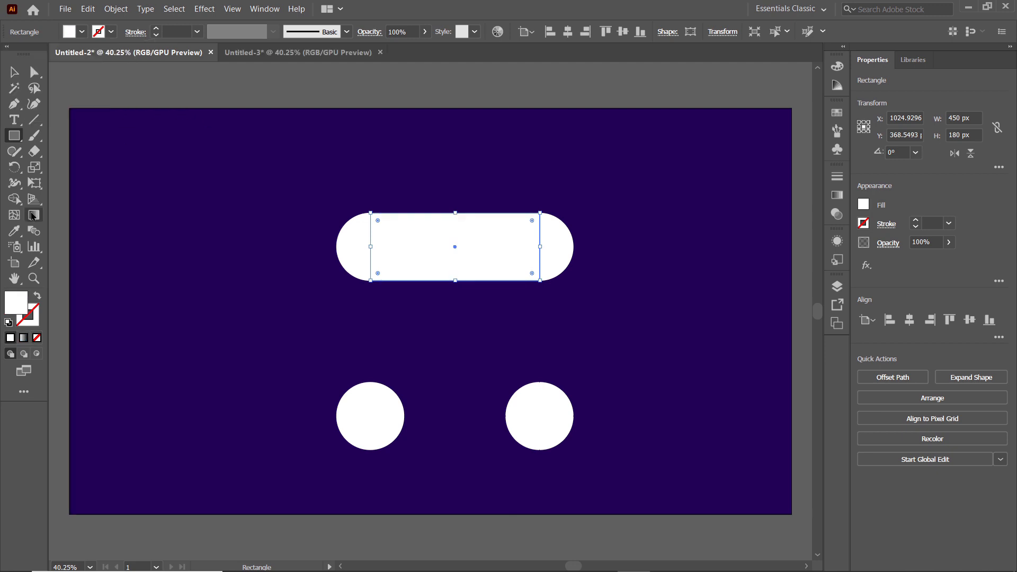
# Give the rectangle a linear gradient from white to white at 0% opacity, shifted toward the upper-left circle.
pyautogui.click(32, 217)
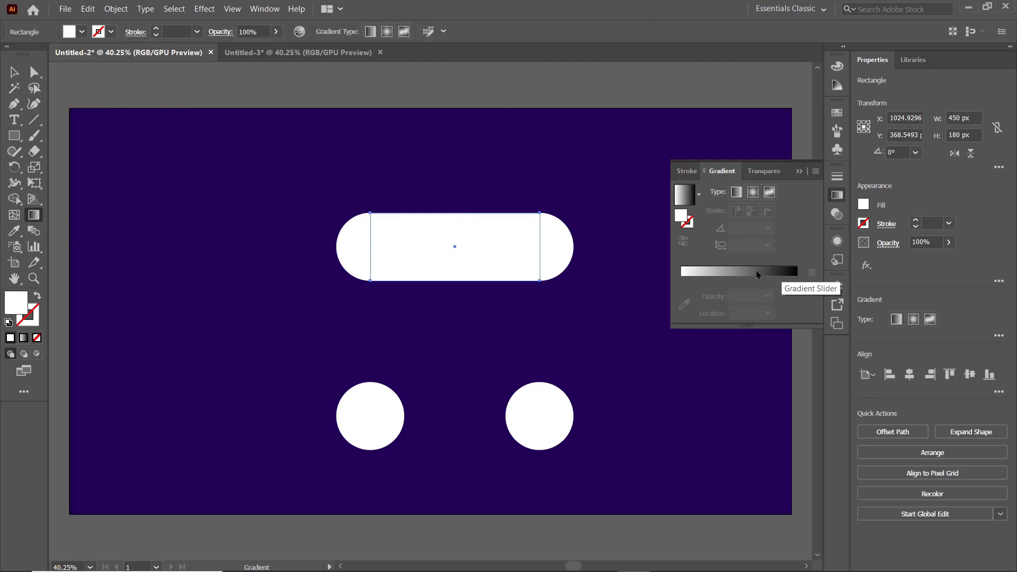
pyautogui.click(755, 273)
pyautogui.click(796, 279)
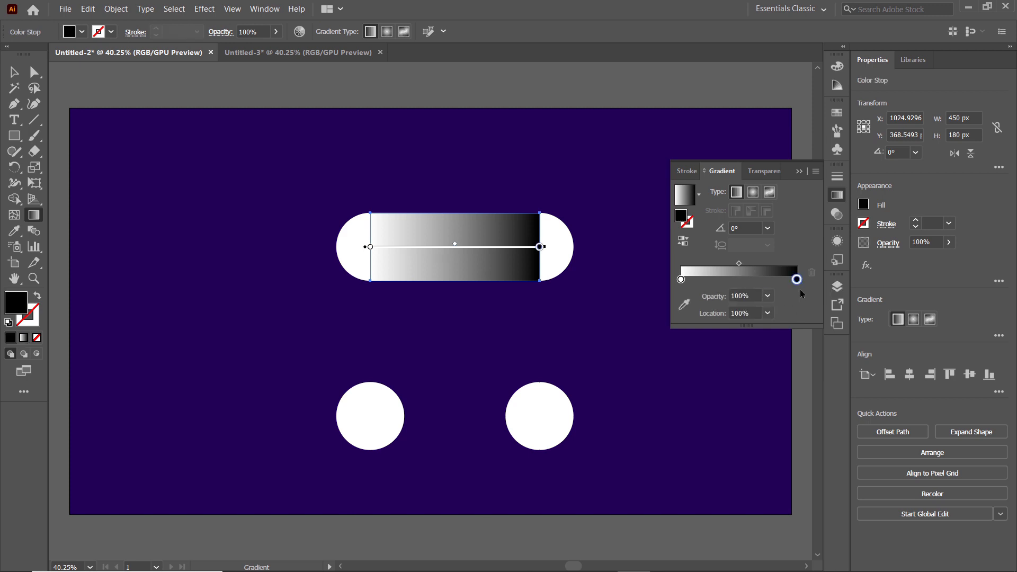
pyautogui.doubleClick(797, 279)
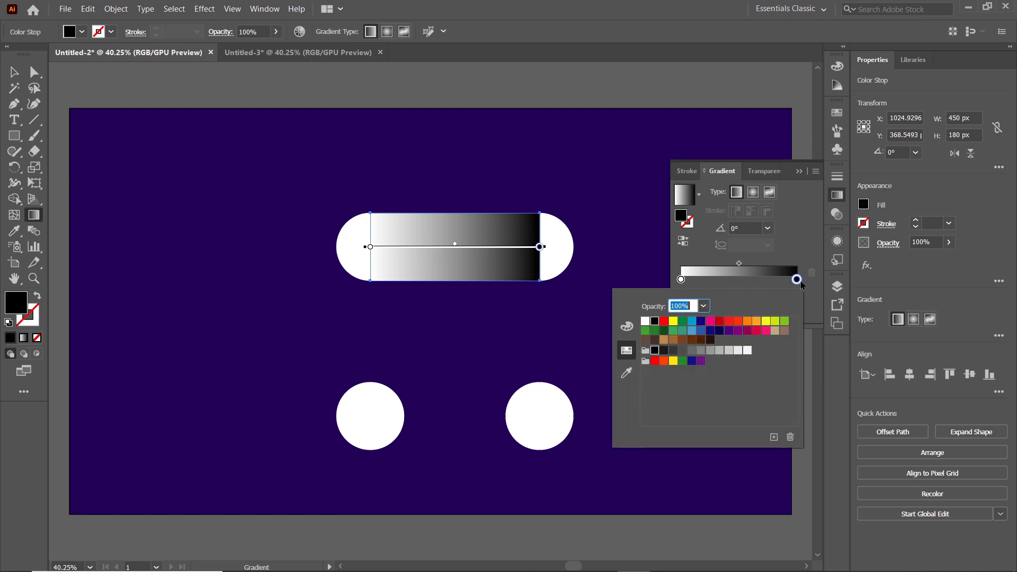
pyautogui.click(645, 321)
pyautogui.click(704, 306)
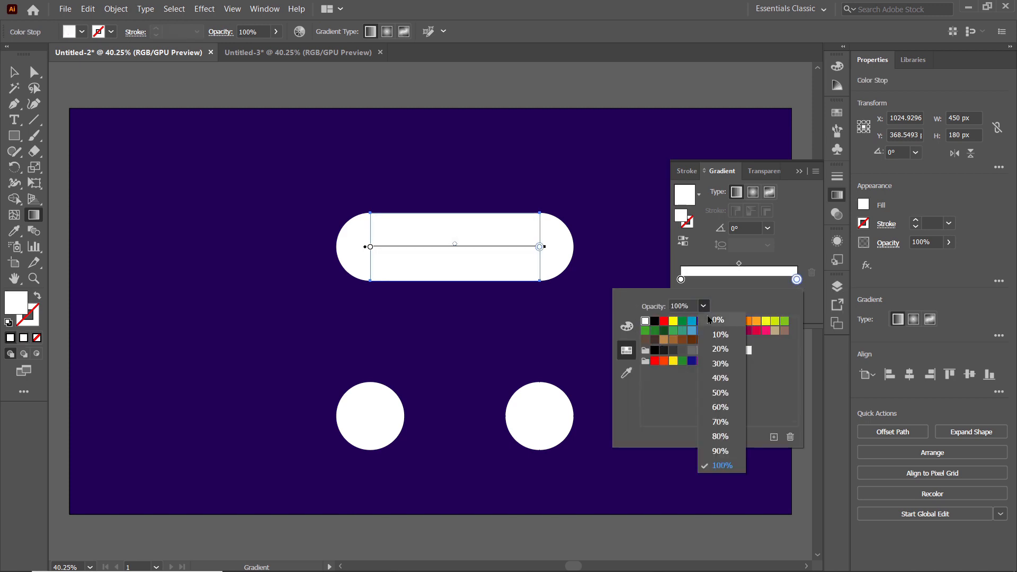
pyautogui.click(717, 320)
pyautogui.click(801, 171)
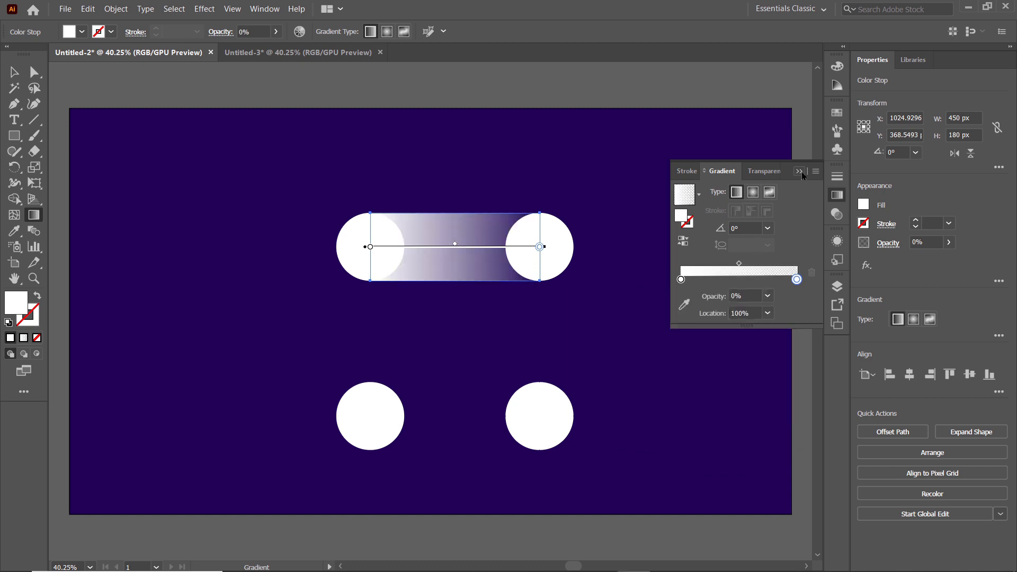
pyautogui.click(801, 171)
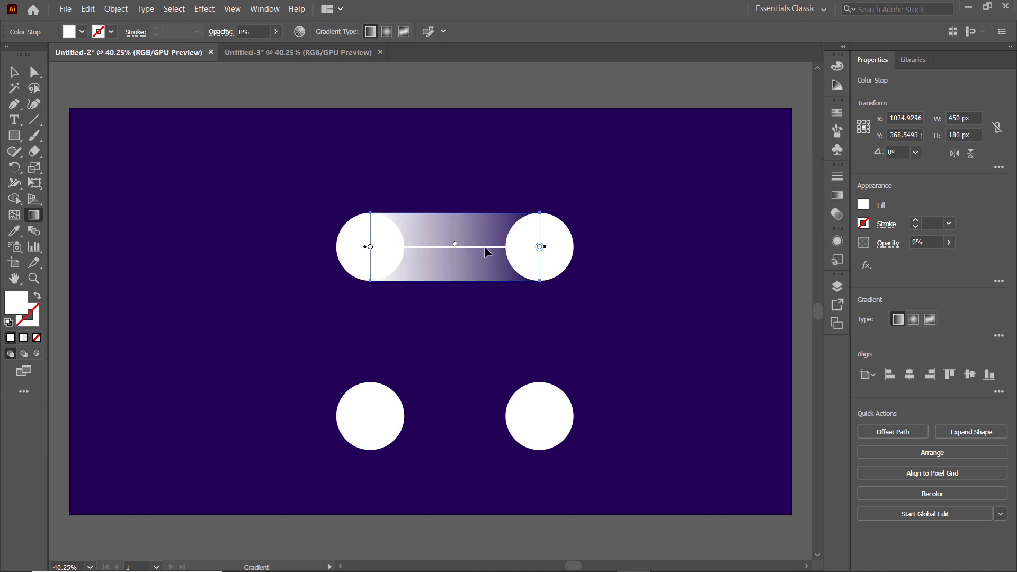
pyautogui.moveTo(484, 247); pyautogui.dragTo(455, 247)
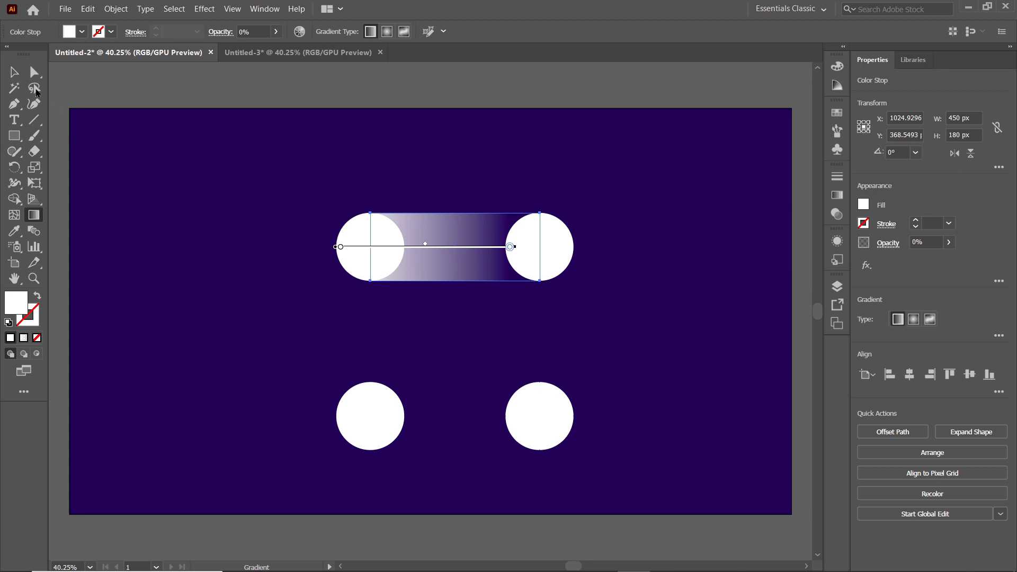
# Copy the gradient bar, rotate the copy to 270°, and fit it between the two right circles, fading downward.
pyautogui.click(16, 74)
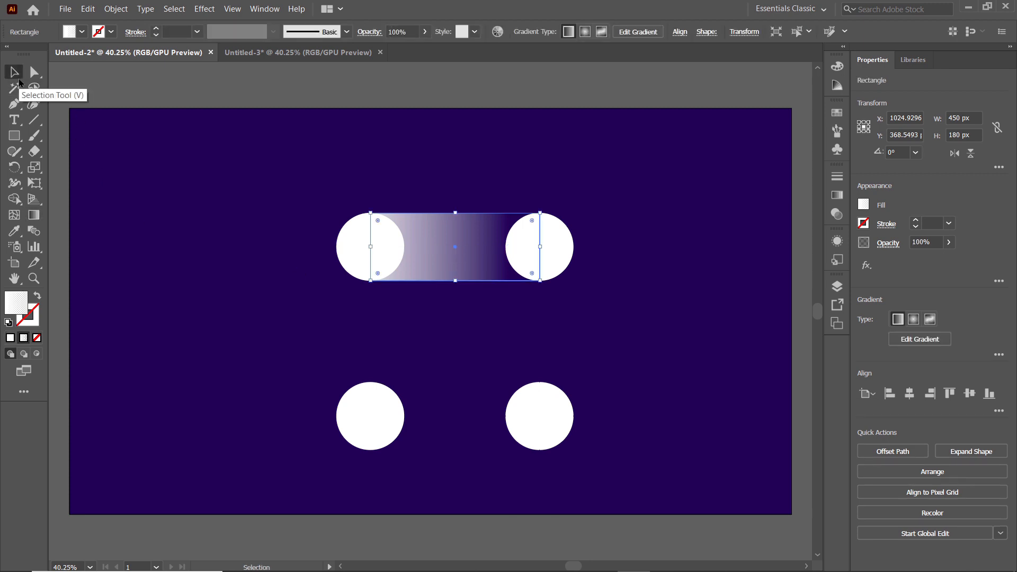
pyautogui.moveTo(417, 234); pyautogui.dragTo(628, 162)
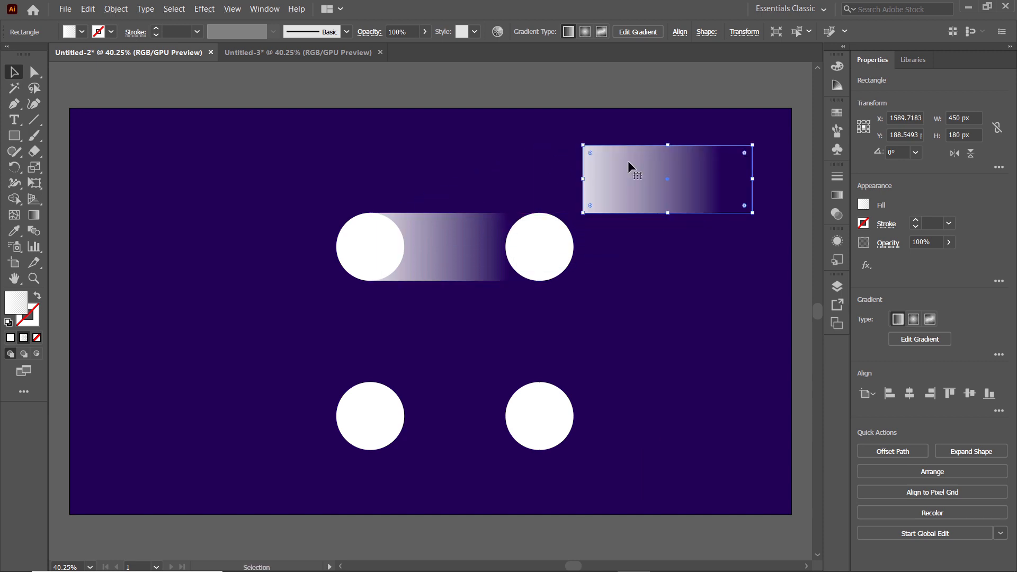
pyautogui.moveTo(756, 215); pyautogui.dragTo(645, 327)
pyautogui.moveTo(684, 117); pyautogui.dragTo(557, 265)
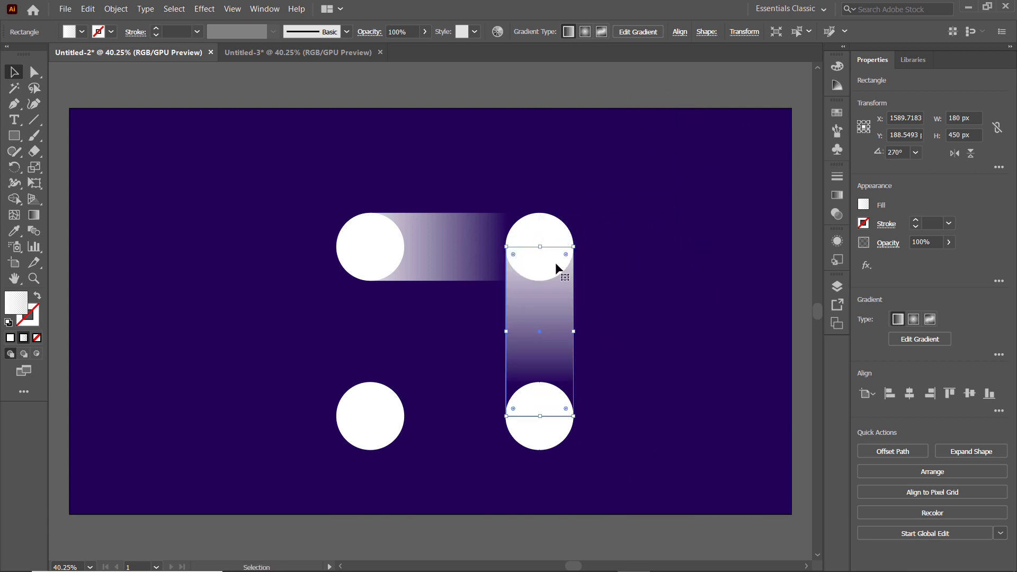
# Add two more copies of the bar, rotated to 180° between the lower circles and 90° between the left circles.
pyautogui.moveTo(561, 302); pyautogui.dragTo(233, 286)
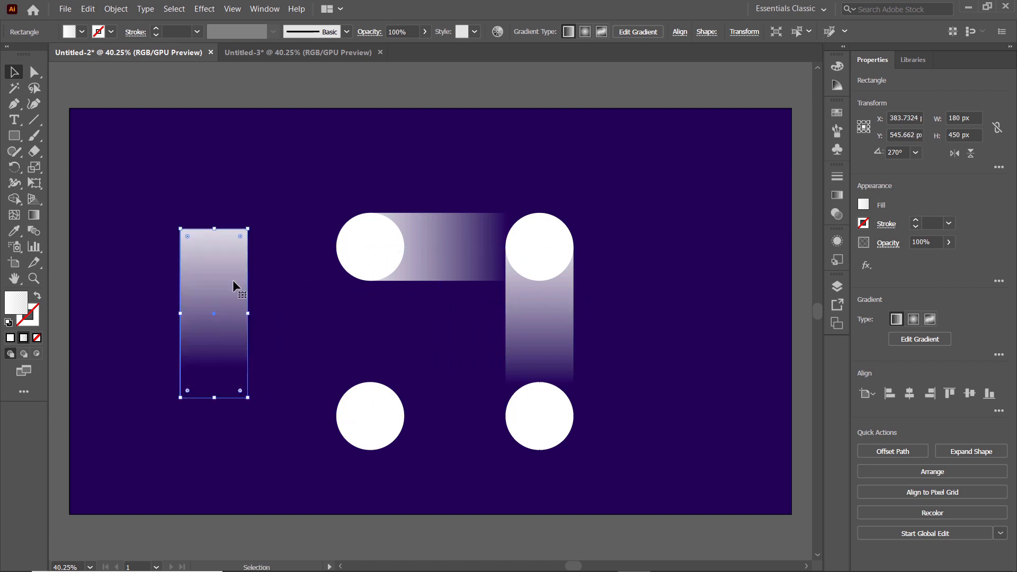
pyautogui.moveTo(254, 223); pyautogui.dragTo(223, 302)
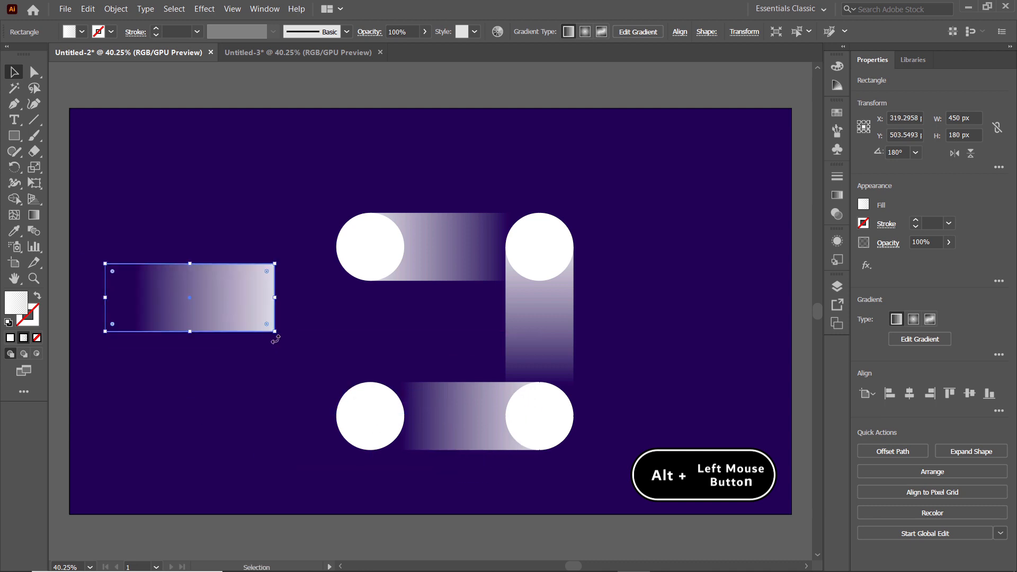
pyautogui.moveTo(276, 339); pyautogui.dragTo(359, 398)
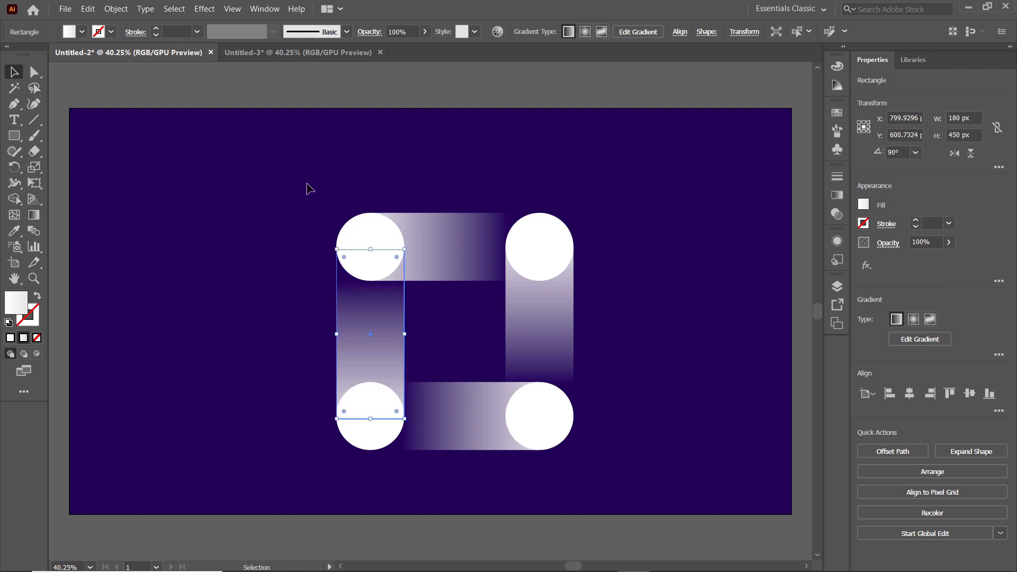
# Rotate all circles and bars together by 45° into a diamond and move it slightly up and left on the artboard.
pyautogui.moveTo(306, 186); pyautogui.dragTo(602, 483)
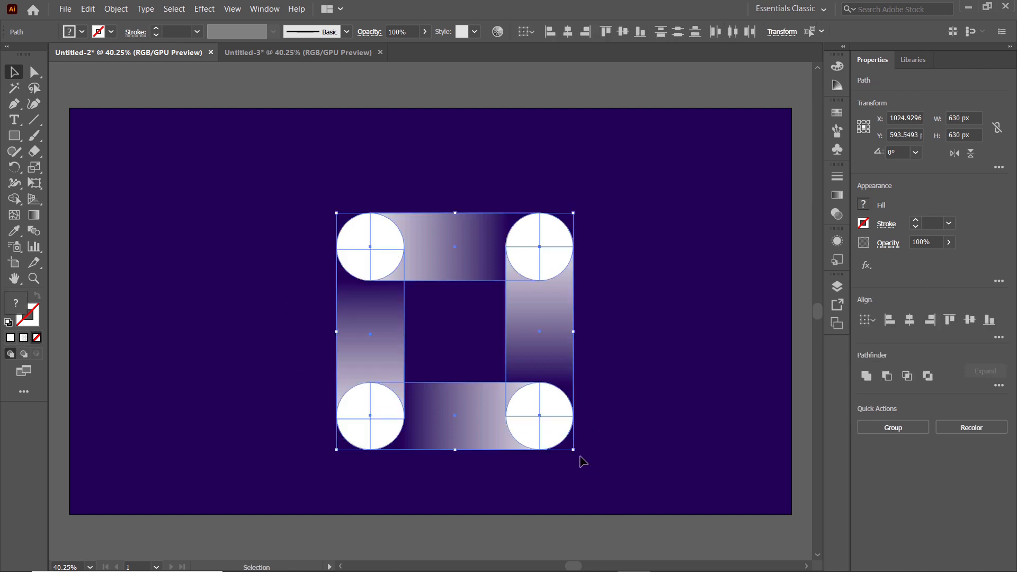
pyautogui.moveTo(618, 416); pyautogui.dragTo(656, 320)
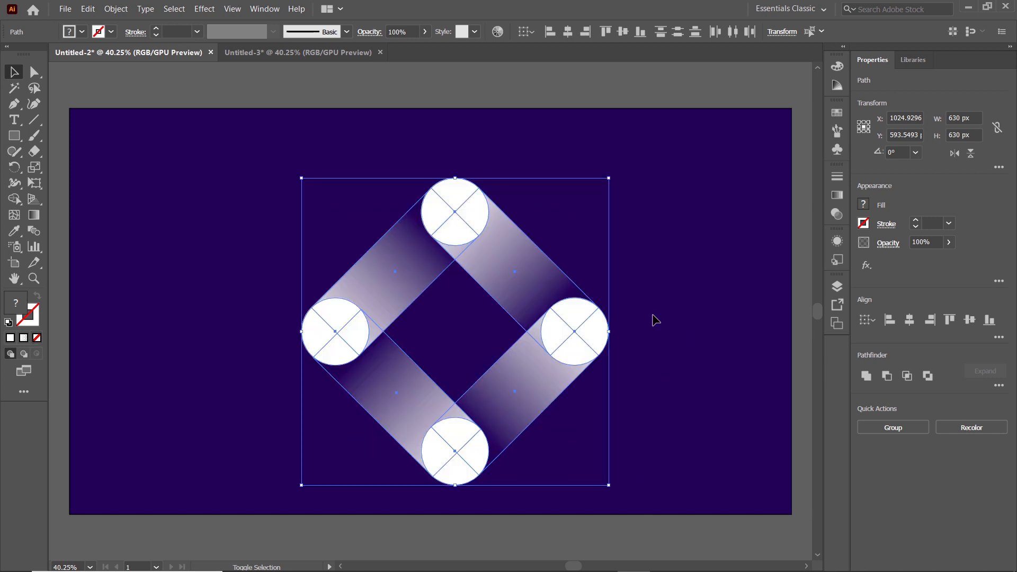
pyautogui.moveTo(558, 348); pyautogui.dragTo(546, 325)
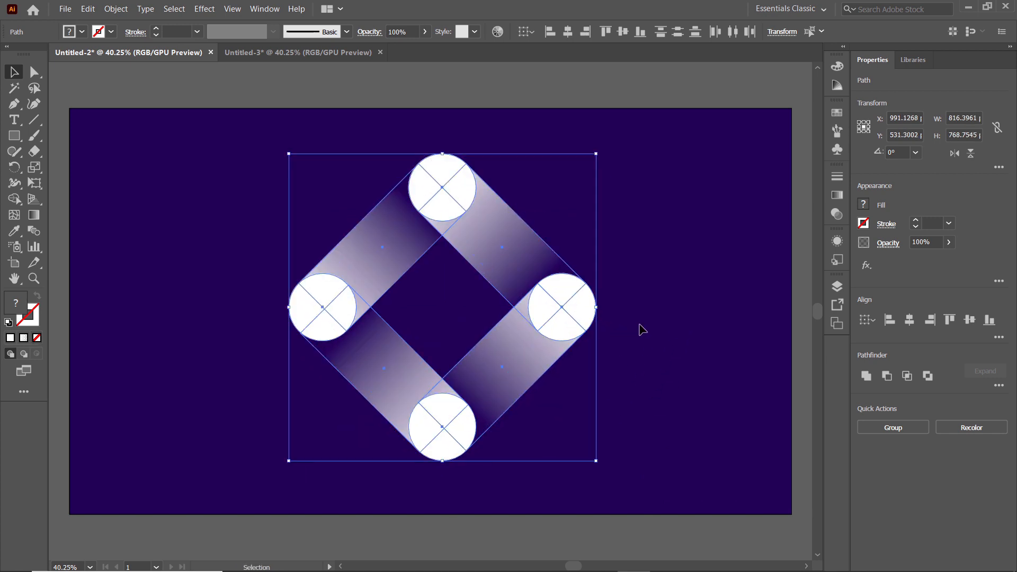
pyautogui.click(640, 325)
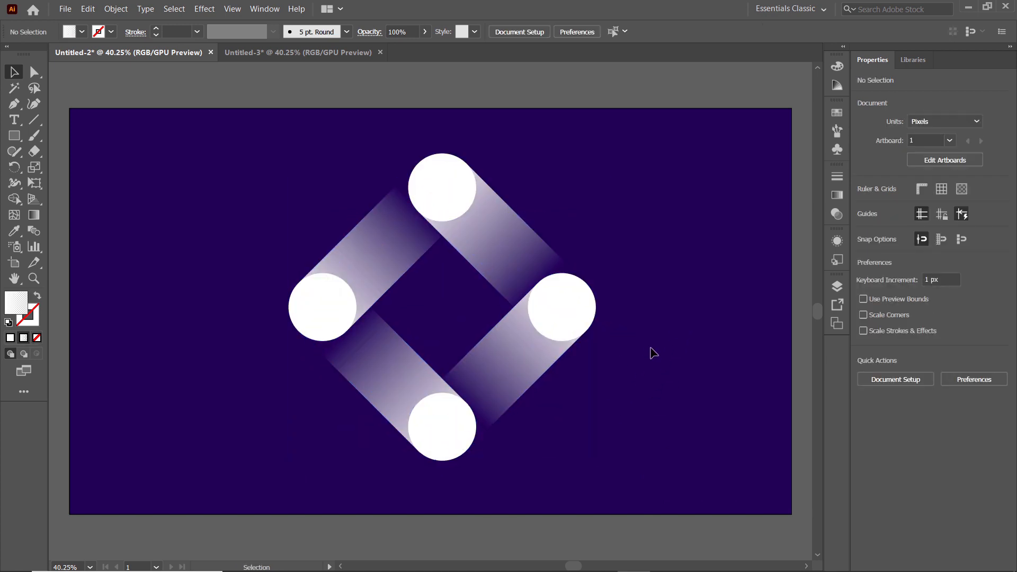
# Fill all four circles with the CMYK Cyan swatch.
pyautogui.keyDown('shift'); pyautogui.click(432, 165); pyautogui.keyUp('shift')
pyautogui.keyDown('shift'); pyautogui.click(582, 298); pyautogui.keyUp('shift')
pyautogui.keyDown('shift'); pyautogui.click(450, 442); pyautogui.keyUp('shift')
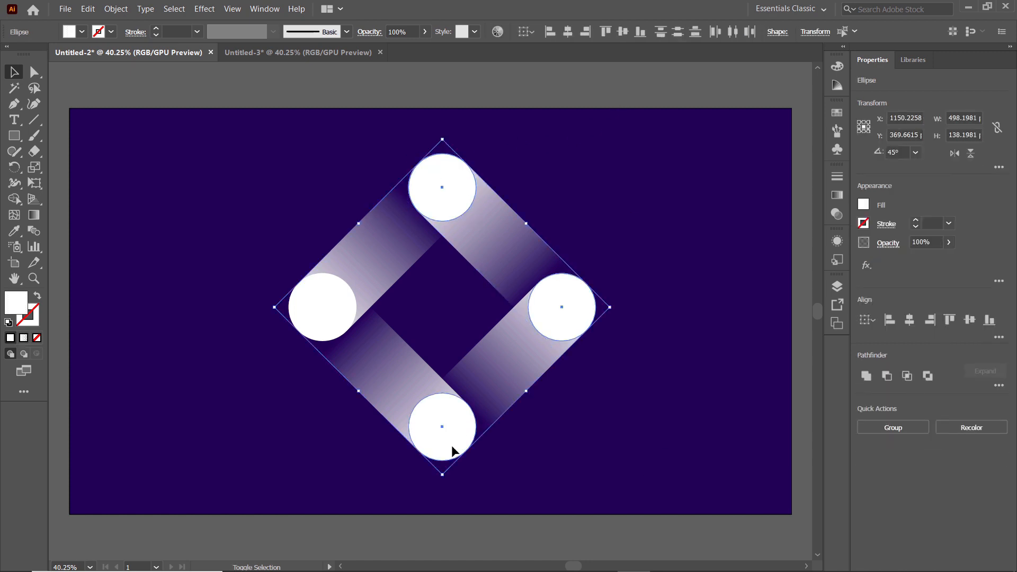
pyautogui.keyDown('shift'); pyautogui.click(295, 293); pyautogui.keyUp('shift')
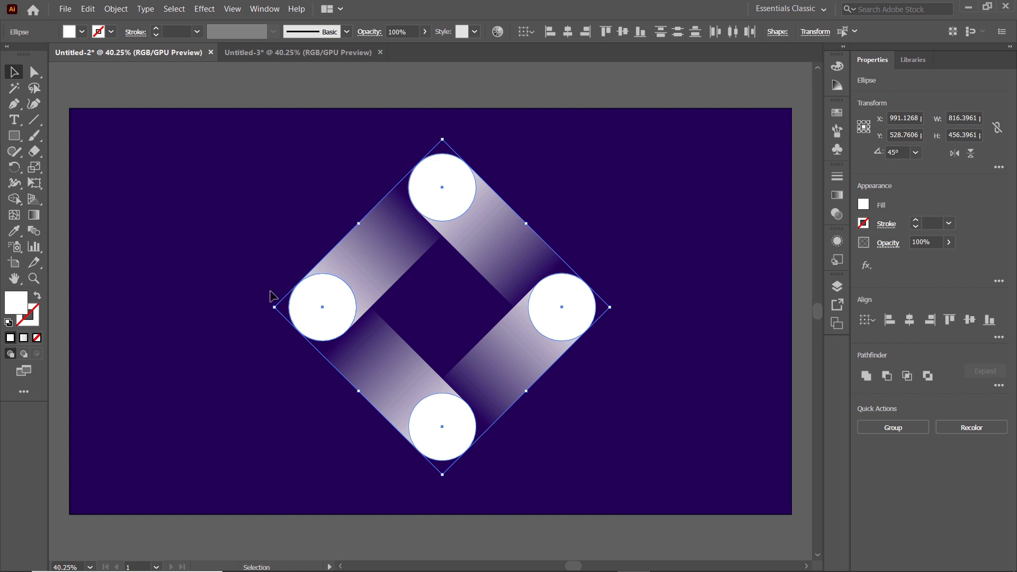
pyautogui.click(83, 32)
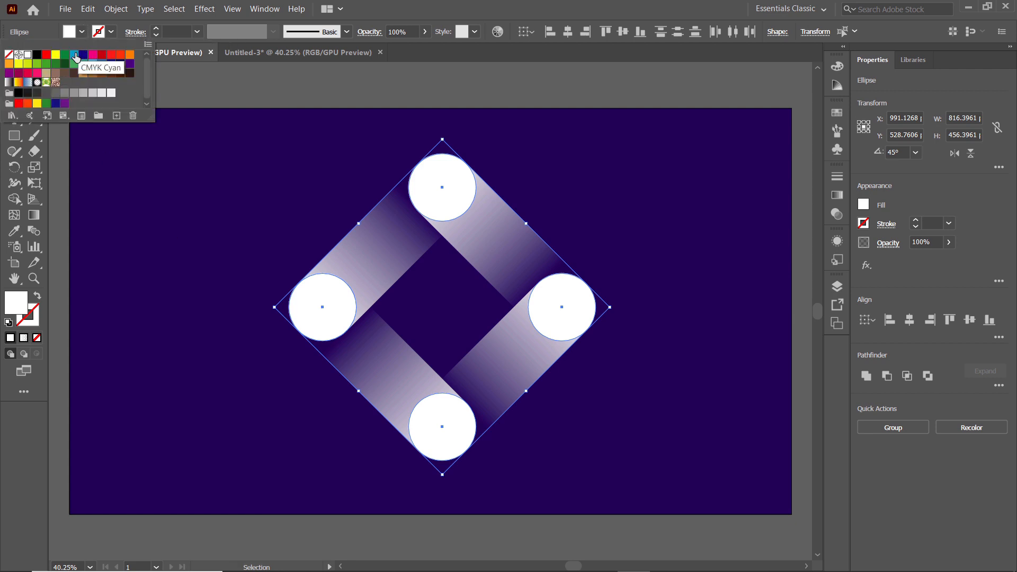
pyautogui.click(75, 55)
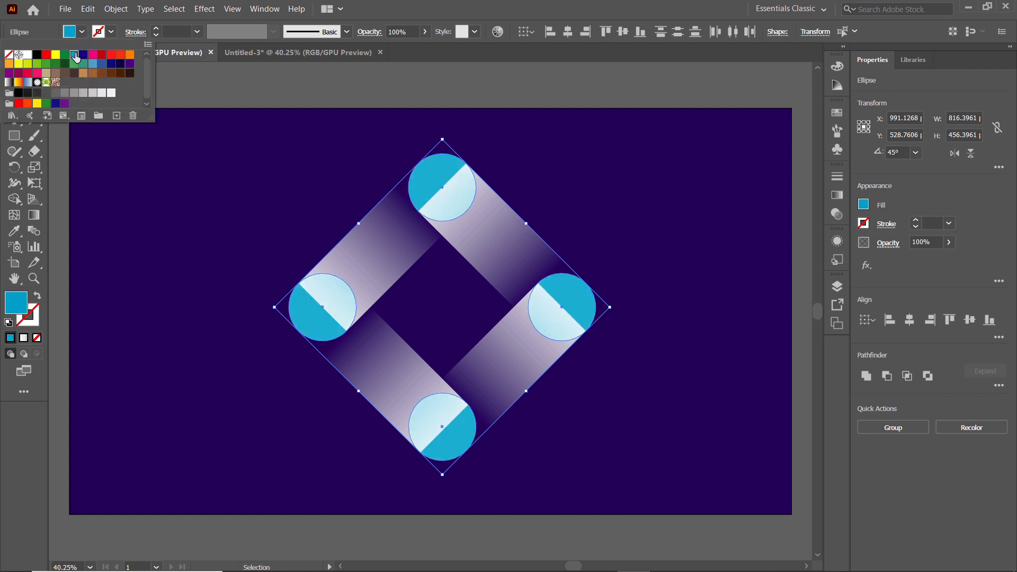
# Recolor the opaque gradient stop of the upper-right bar with the cyan sampled from a circle.
pyautogui.click(501, 236)
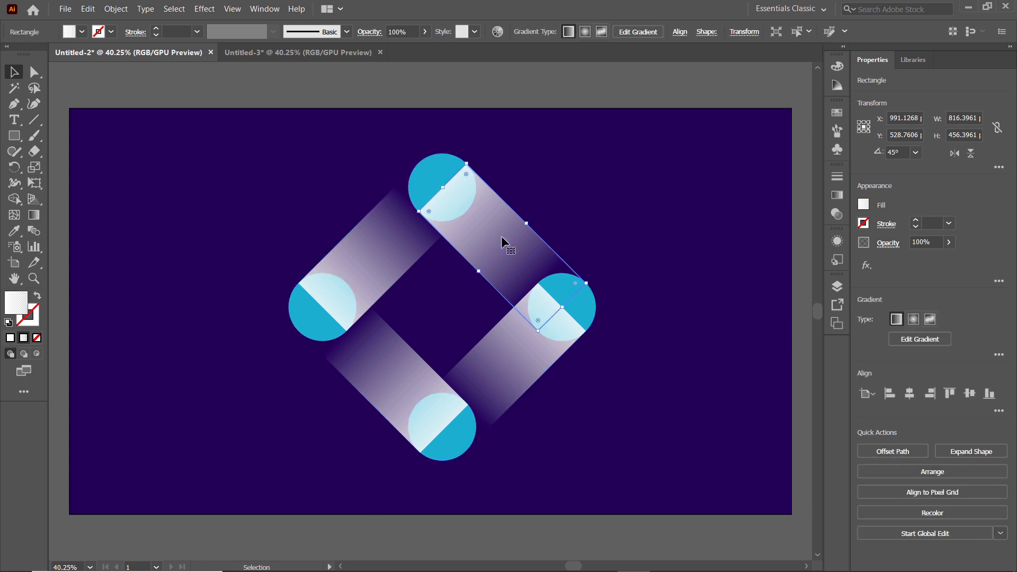
pyautogui.click(34, 215)
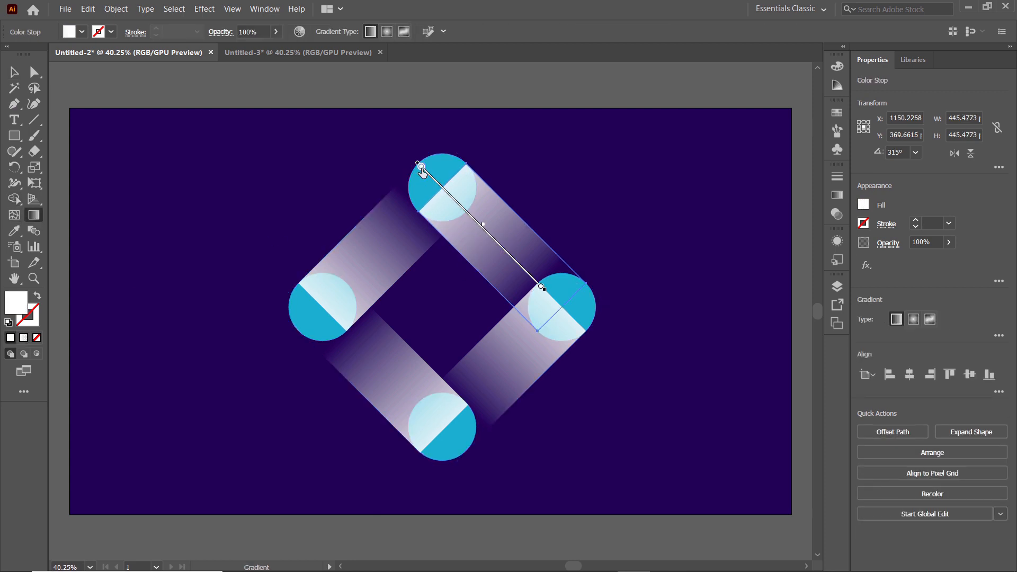
pyautogui.doubleClick(421, 169)
pyautogui.click(249, 257)
pyautogui.click(452, 444)
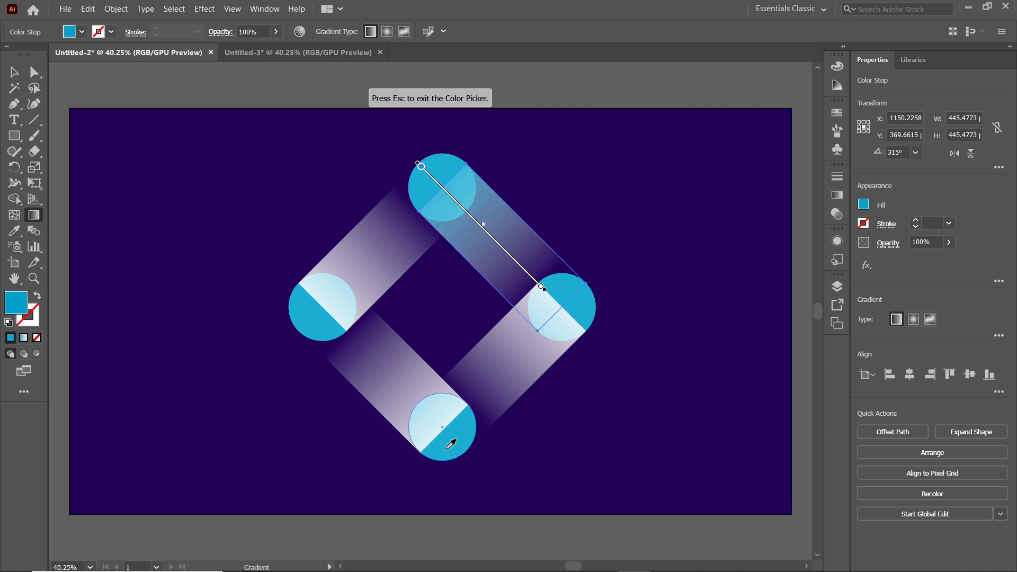
# Recolor the transparent gradient stop of the upper-right bar with the circles' cyan and set its opacity to 0%.
pyautogui.click(542, 289)
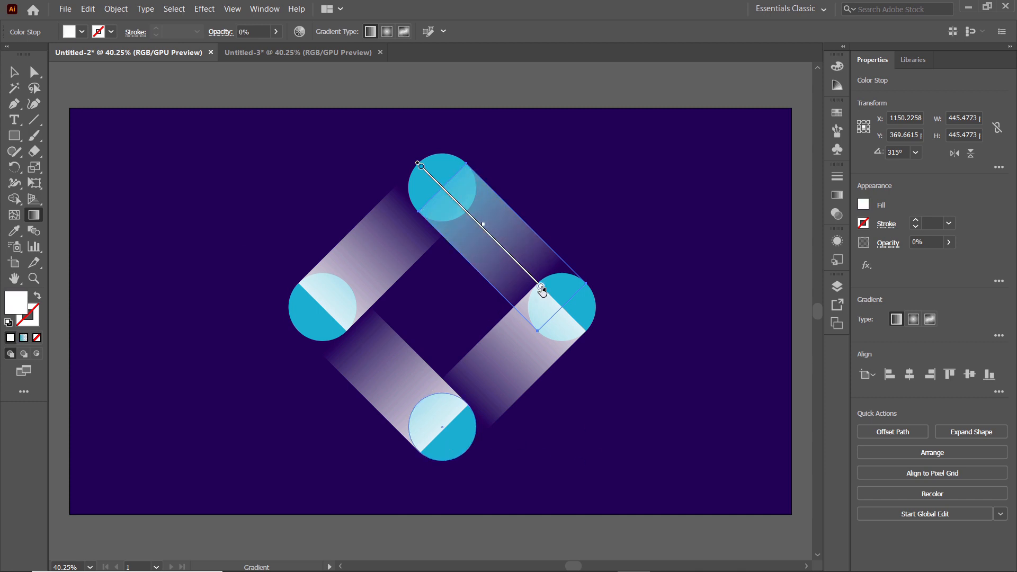
pyautogui.click(443, 449)
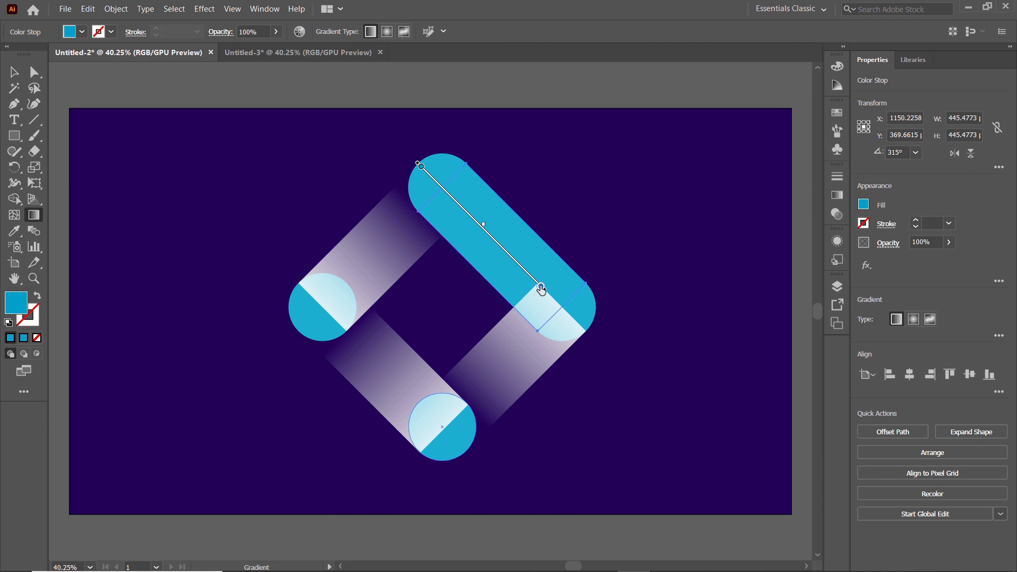
pyautogui.doubleClick(541, 289)
pyautogui.click(447, 309)
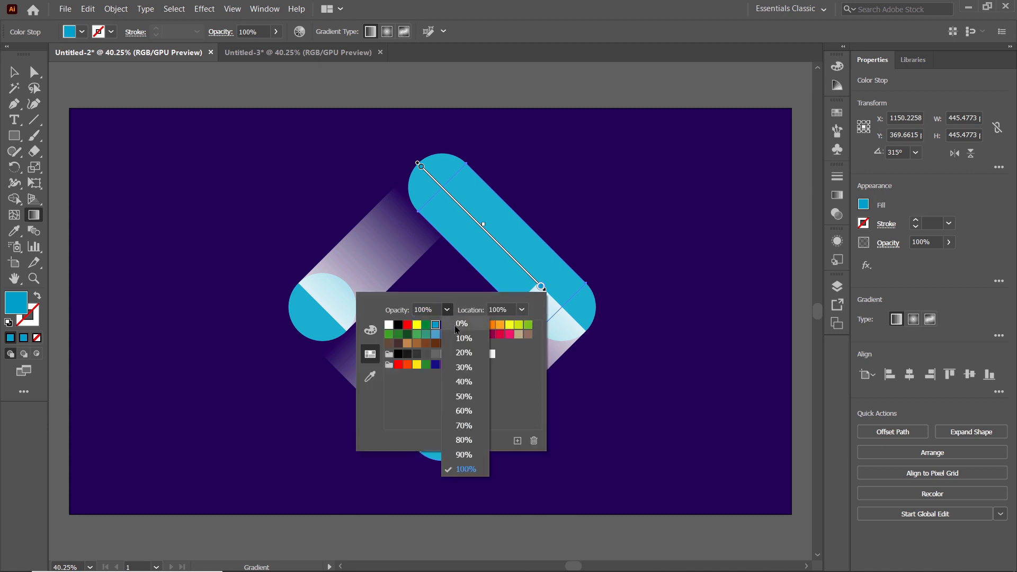
pyautogui.click(461, 324)
pyautogui.click(133, 197)
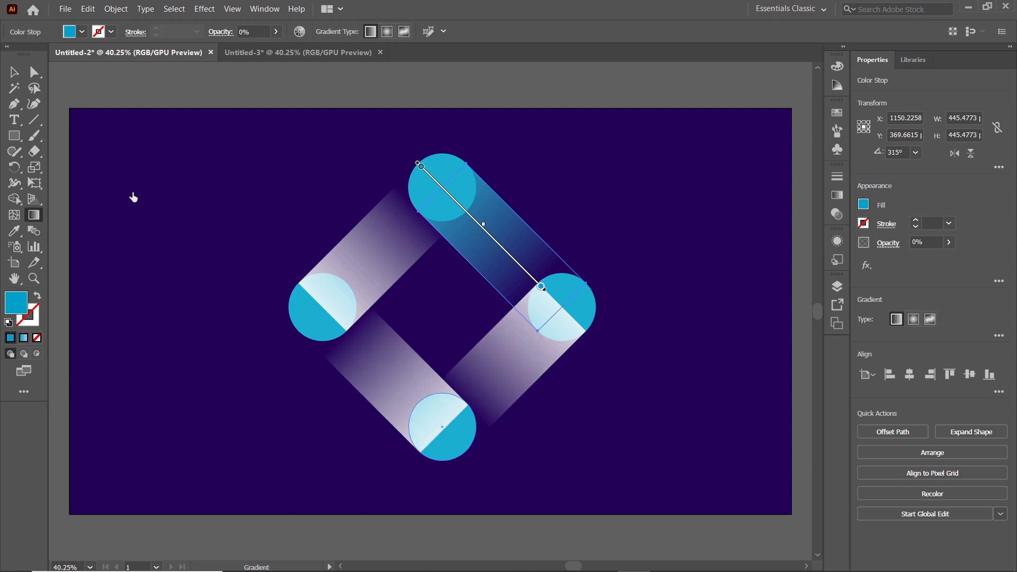
# Copy the upper-right bar's cyan gradient onto the lower-right bar with the Eyedropper.
pyautogui.press('v')
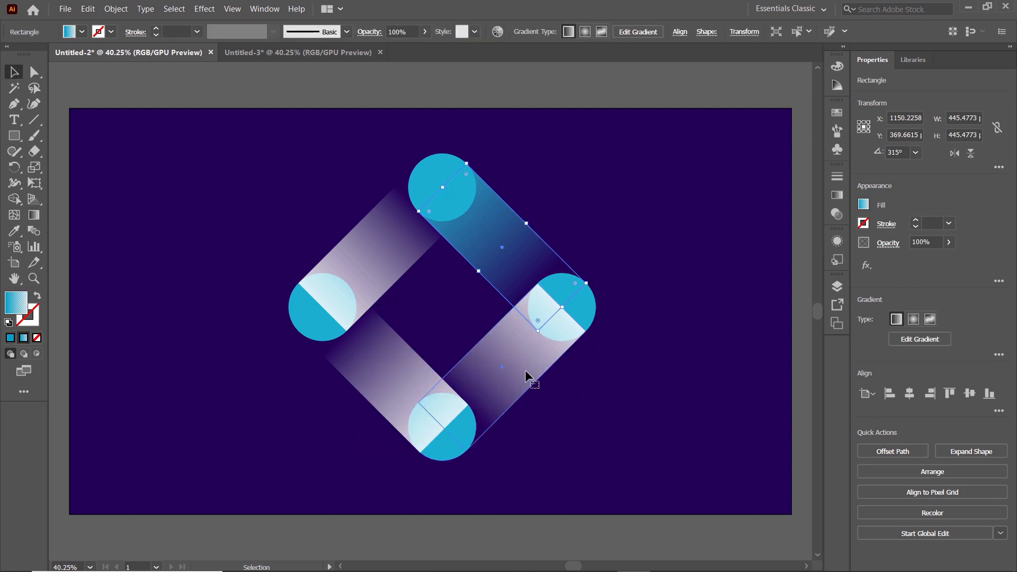
pyautogui.click(526, 370)
pyautogui.click(15, 232)
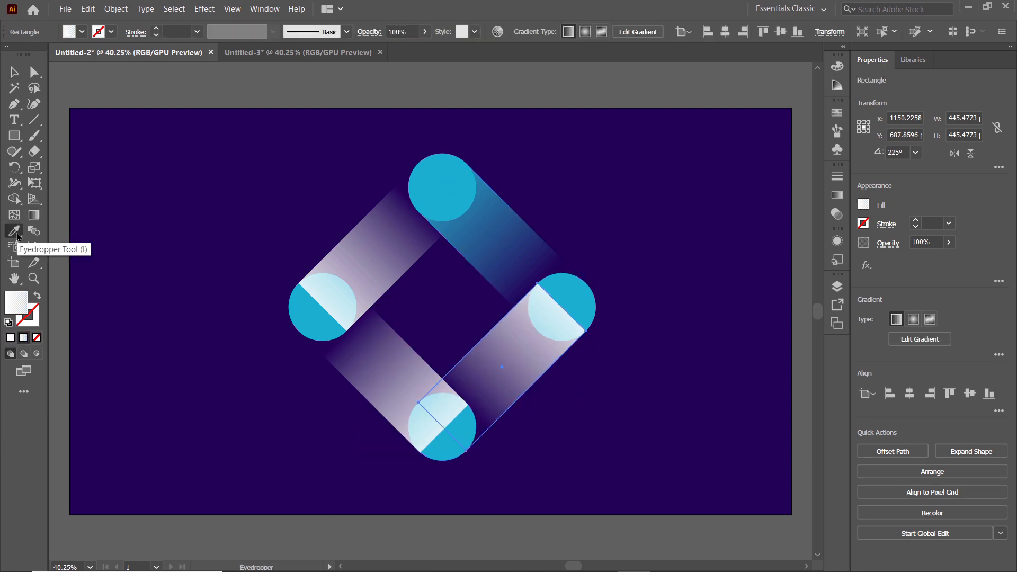
pyautogui.click(503, 235)
# Apply the upper-right bar's cyan gradient to the lower-left bar with the Eyedropper.
pyautogui.press('v')
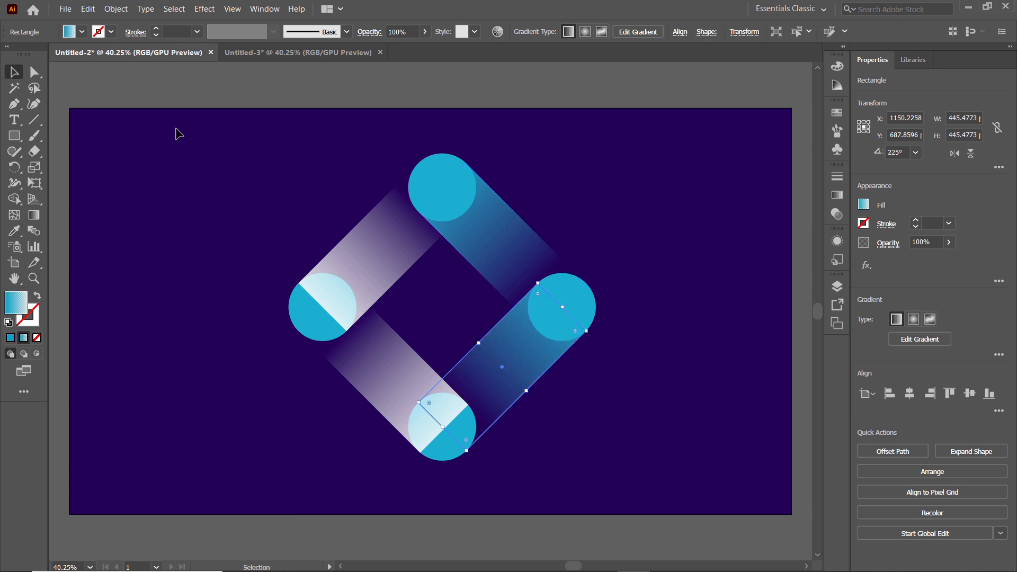
pyautogui.click(383, 370)
pyautogui.click(15, 232)
pyautogui.click(511, 231)
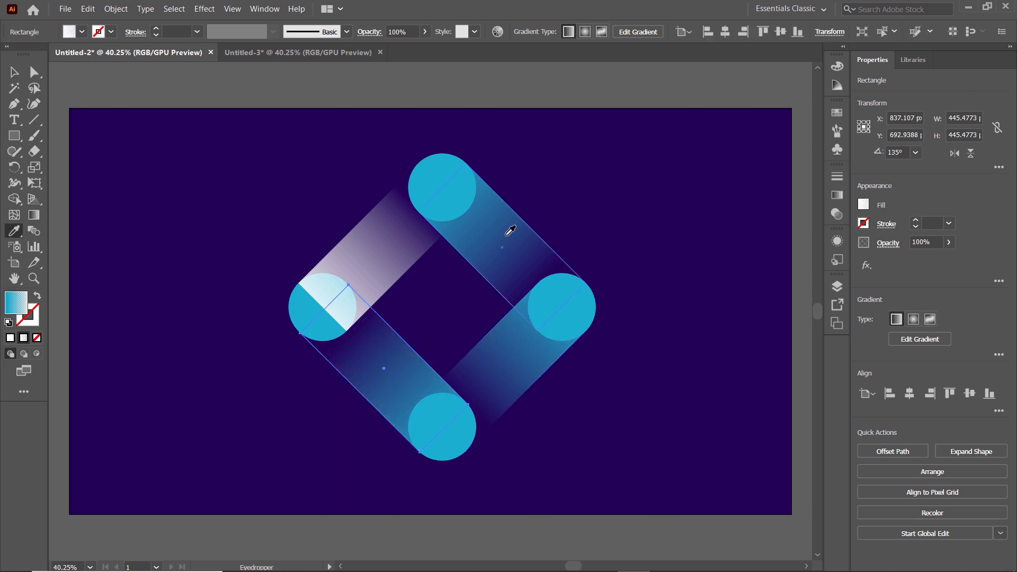
# Apply the upper-right bar's cyan gradient to the upper-left bar with the Eyedropper and clear the selection.
pyautogui.click(14, 72)
pyautogui.click(387, 249)
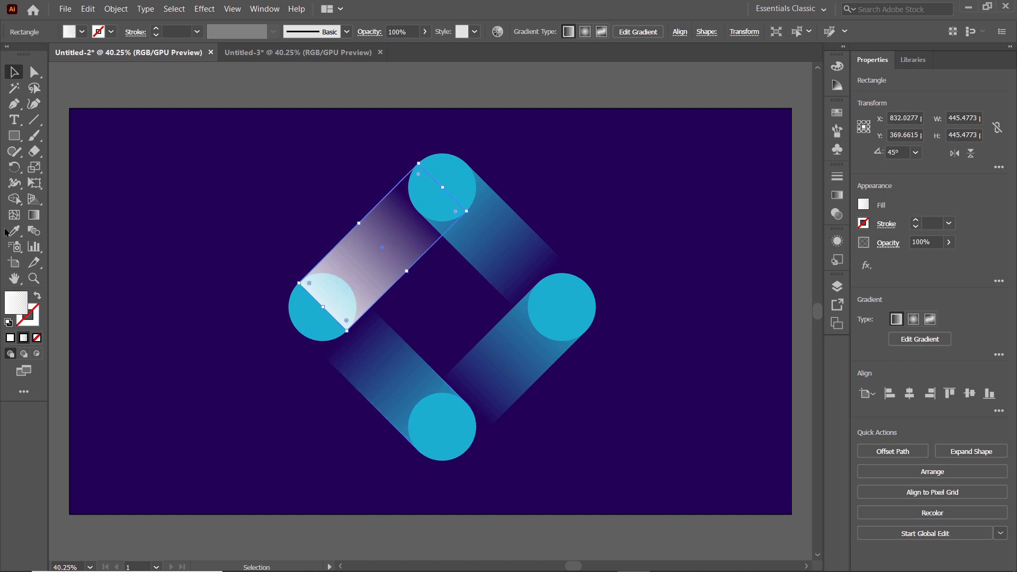
pyautogui.click(14, 231)
pyautogui.click(494, 228)
pyautogui.click(14, 73)
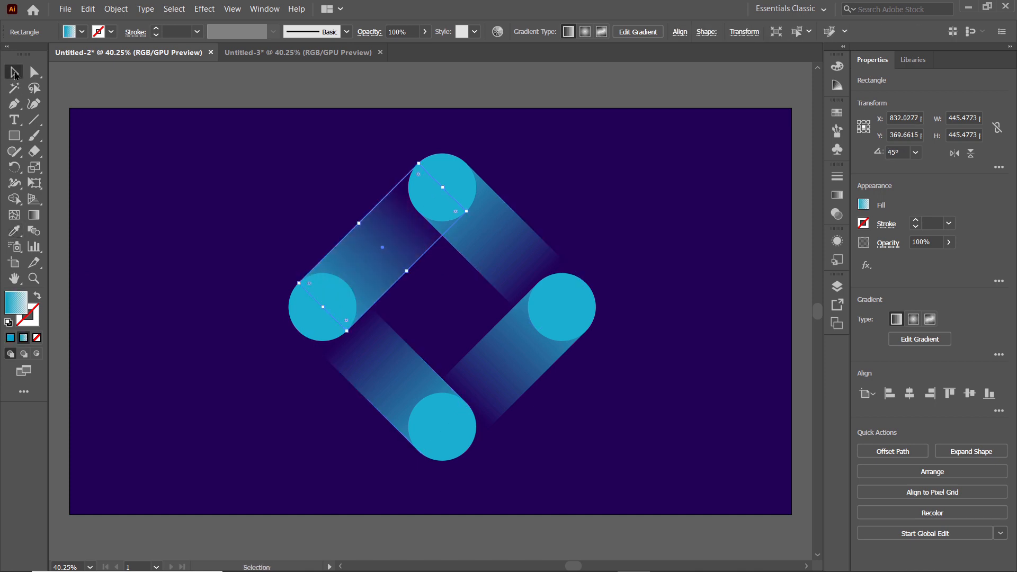
pyautogui.click(234, 204)
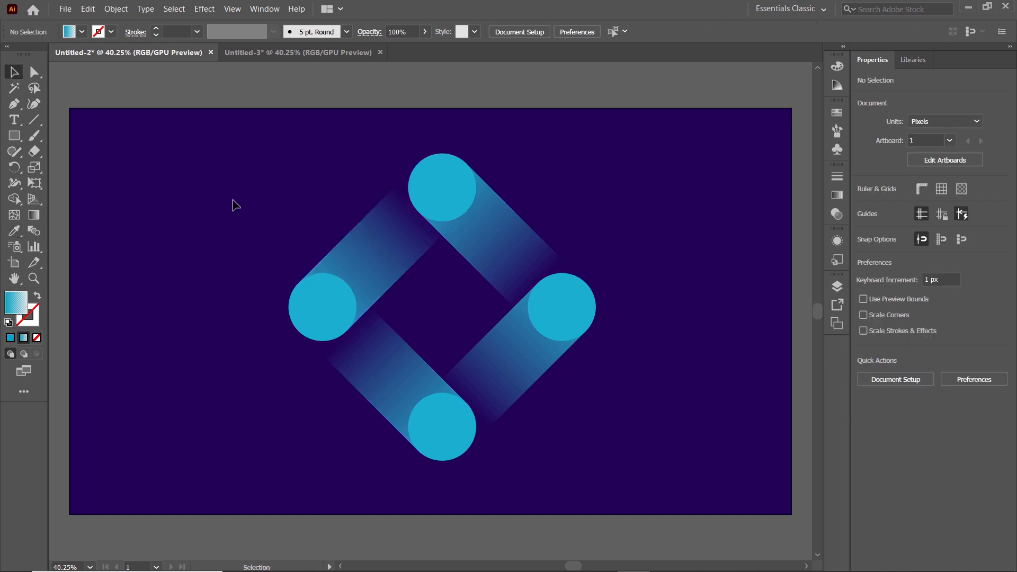